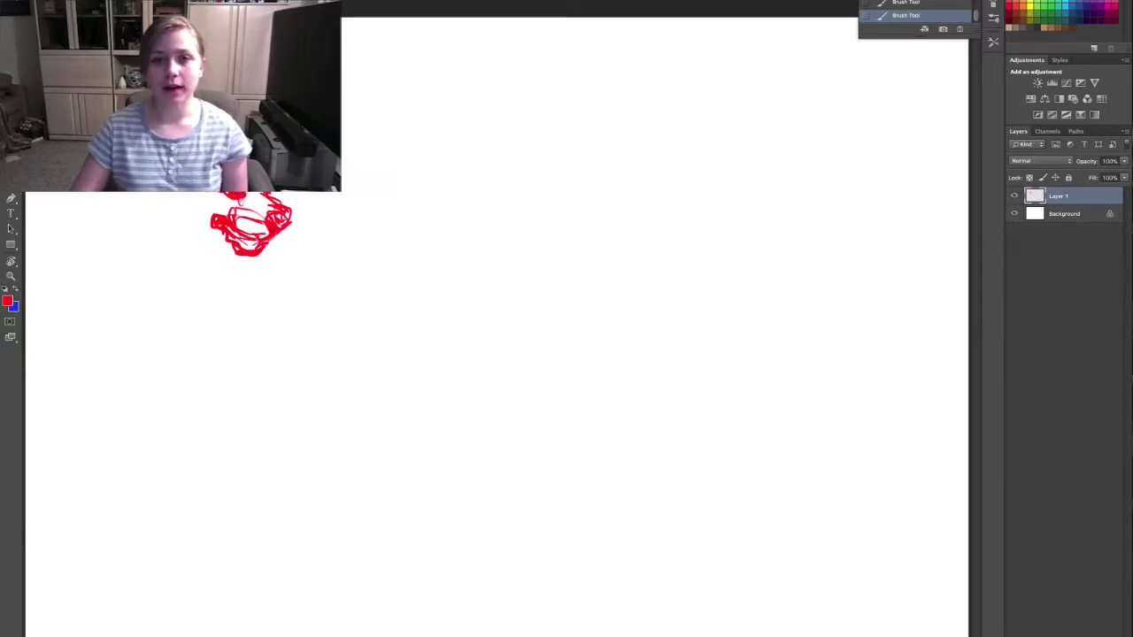
Flip the canvas horizontally and sketch the rest of the wolf's head, including the near ear, cheek and jaw.
key("super+shift+h")
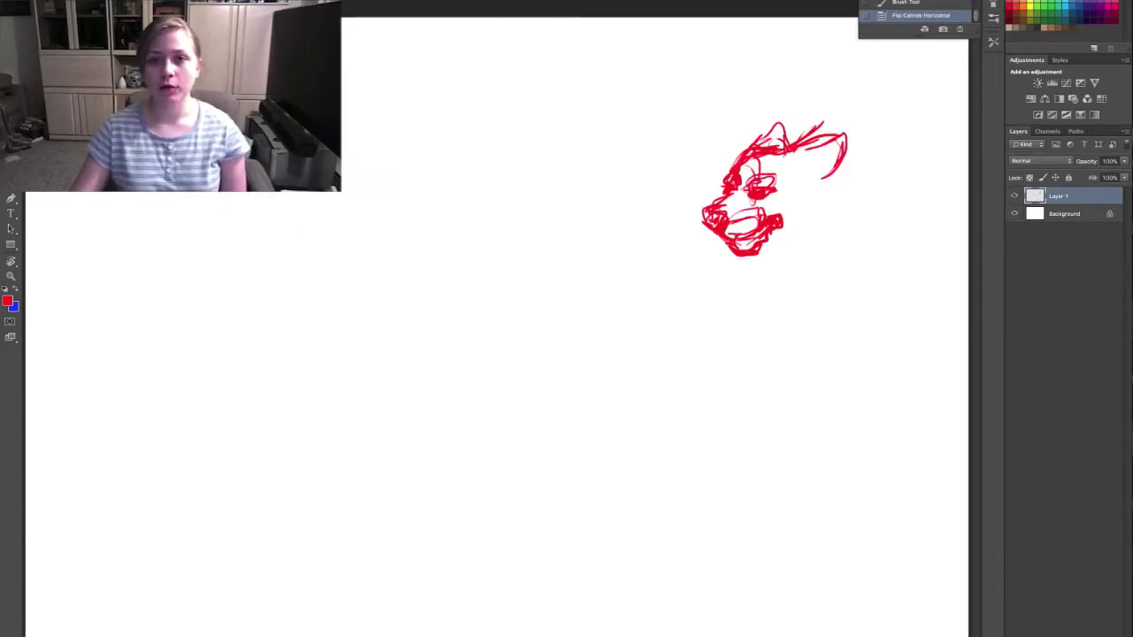
mouse_move(782, 149)
left_mouse_down()
mouse_move(818, 176)
mouse_move(809, 213)
left_mouse_up()
mouse_move(787, 152)
left_mouse_down()
mouse_move(820, 173)
mouse_move(808, 212)
left_mouse_up()
left_click_drag(794, 152, 822, 204)
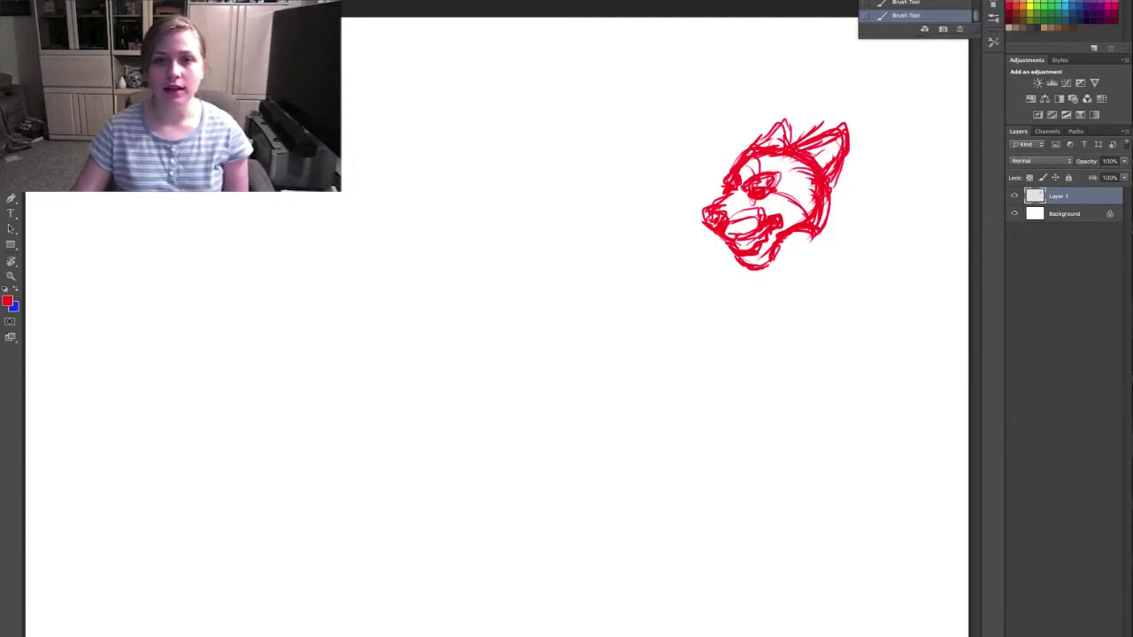
Shift the head sketch across the canvas and rough in the neck, chest, upper back and shoulder in red.
left_click_drag(770, 190, 544, 204)
left_click_drag(586, 152, 668, 183)
left_click_drag(558, 248, 584, 269)
left_click_drag(579, 252, 598, 269)
left_click_drag(619, 165, 665, 188)
mouse_move(649, 183)
left_mouse_down()
mouse_move(685, 182)
mouse_move(751, 224)
left_mouse_up()
left_click_drag(680, 180, 779, 223)
left_click_drag(686, 196, 619, 266)
left_click_drag(631, 219, 693, 303)
Sketch both front legs below the shoulder, with circular joints and rounded paws.
mouse_move(666, 205)
left_mouse_down()
mouse_move(670, 329)
mouse_move(696, 317)
mouse_move(717, 426)
left_mouse_up()
mouse_move(681, 336)
left_mouse_down()
mouse_move(692, 425)
mouse_move(659, 467)
left_mouse_up()
mouse_move(591, 264)
left_mouse_down()
mouse_move(660, 323)
mouse_move(591, 314)
left_mouse_up()
left_click_drag(591, 305, 641, 337)
left_click_drag(646, 336, 623, 409)
left_click_drag(610, 327, 600, 416)
mouse_move(607, 336)
left_mouse_down()
mouse_move(591, 447)
mouse_move(607, 465)
left_mouse_up()
left_click_drag(627, 401, 611, 451)
left_click_drag(628, 395, 619, 439)
left_click_drag(650, 318, 633, 337)
Extend the sketch with the back and belly lines and reinforce the far front leg.
left_click_drag(617, 290, 640, 316)
mouse_move(675, 186)
left_mouse_down()
mouse_move(738, 192)
mouse_move(796, 218)
left_mouse_up()
left_click_drag(758, 207, 798, 220)
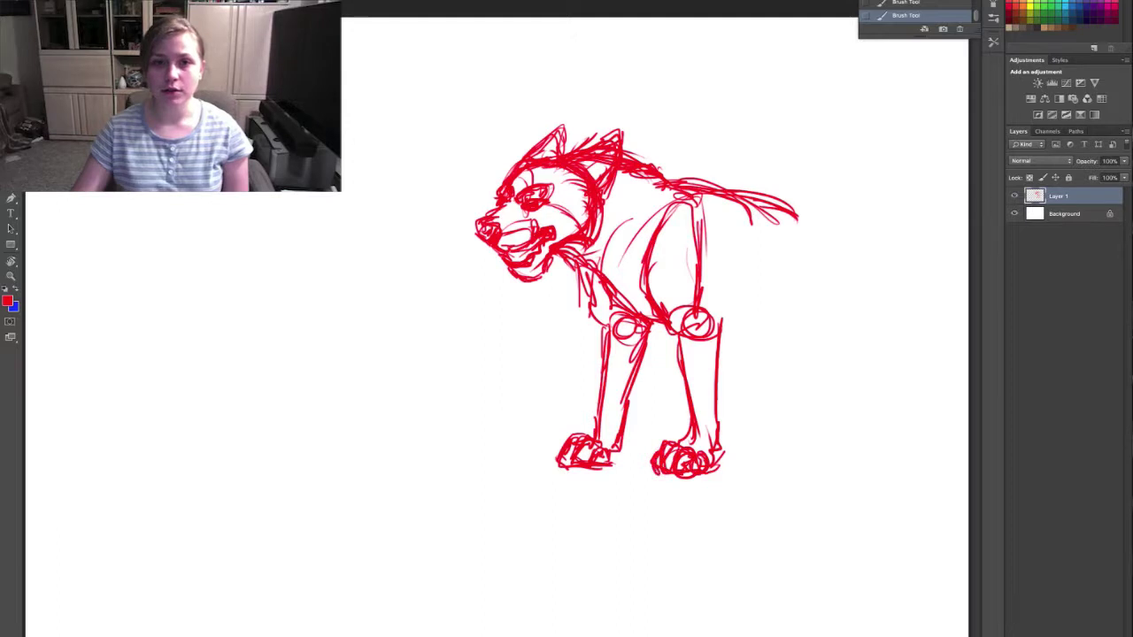
left_click_drag(708, 329, 805, 303)
mouse_move(699, 195)
left_mouse_down()
mouse_move(801, 199)
mouse_move(819, 213)
left_mouse_up()
left_click_drag(660, 324, 624, 432)
left_click_drag(623, 437, 607, 464)
Sketch the near hind leg with its thigh, knee and hock circles, and paw.
mouse_move(807, 209)
left_mouse_down()
mouse_move(879, 232)
mouse_move(787, 308)
left_mouse_up()
mouse_move(810, 261)
left_mouse_down()
mouse_move(815, 315)
mouse_move(844, 339)
left_mouse_up()
mouse_move(870, 232)
left_mouse_down()
mouse_move(889, 283)
mouse_move(882, 355)
left_mouse_up()
left_click_drag(872, 338, 852, 350)
mouse_move(810, 312)
left_mouse_down()
mouse_move(874, 377)
mouse_move(869, 354)
mouse_move(899, 386)
mouse_move(902, 434)
mouse_move(883, 476)
mouse_move(929, 474)
left_mouse_up()
left_click_drag(926, 410, 931, 471)
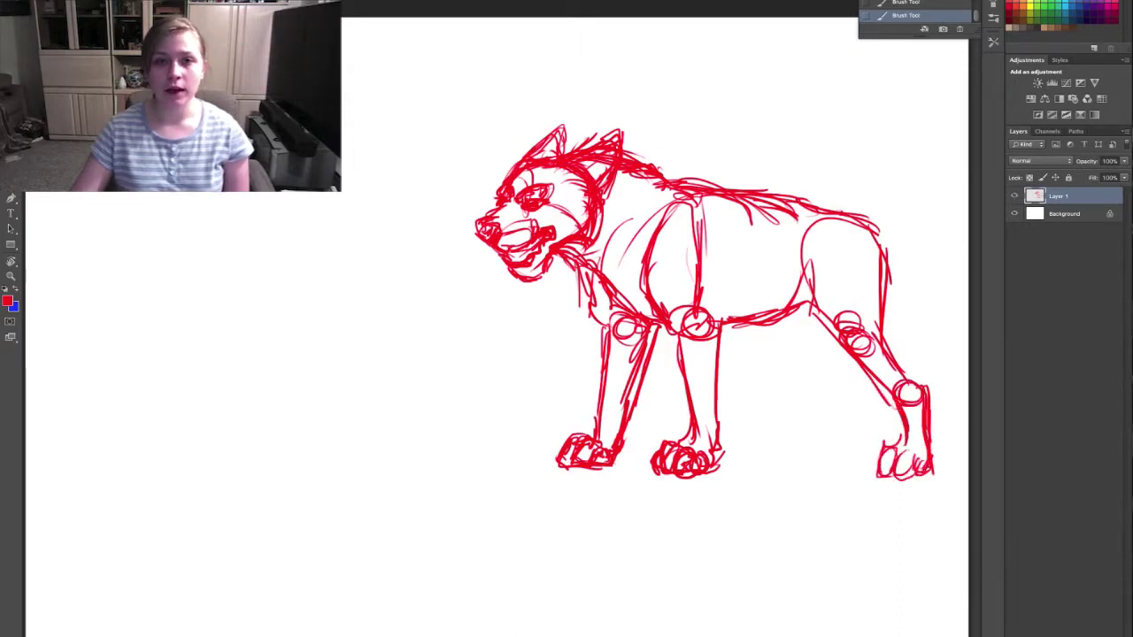
Sketch the far hind leg beneath the belly, from the knee joint down to the paw.
left_click_drag(815, 329, 801, 377)
left_click_drag(753, 340, 780, 391)
left_click_drag(818, 328, 803, 403)
mouse_move(777, 380)
left_mouse_down()
mouse_move(806, 398)
mouse_move(763, 467)
left_mouse_up()
left_click_drag(819, 393, 771, 469)
left_click_drag(821, 396, 792, 467)
left_click_drag(791, 414, 780, 453)
Sketch a bushy tail curving down behind the hind legs, and reposition the wolf sketch on the canvas.
left_click_drag(525, 240, 277, 232)
left_click_drag(632, 221, 759, 312)
left_click_drag(643, 301, 699, 257)
left_click_drag(692, 278, 685, 345)
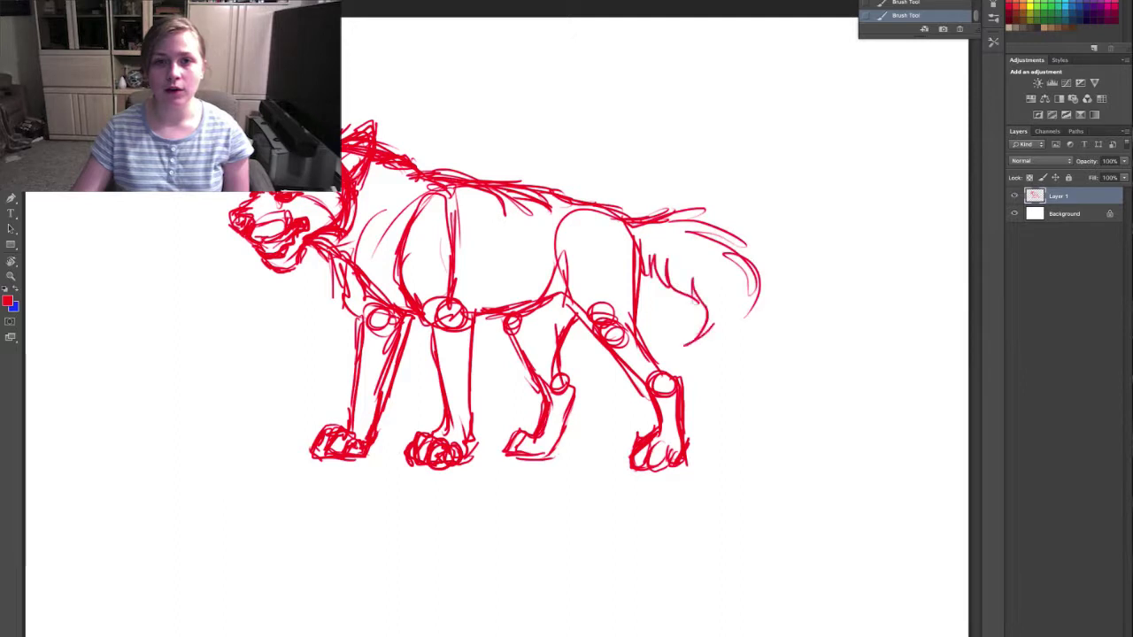
left_click_drag(757, 265, 666, 369)
left_click_drag(659, 221, 748, 285)
left_click_drag(624, 227, 745, 292)
left_click_drag(731, 341, 660, 366)
left_click_drag(660, 260, 704, 313)
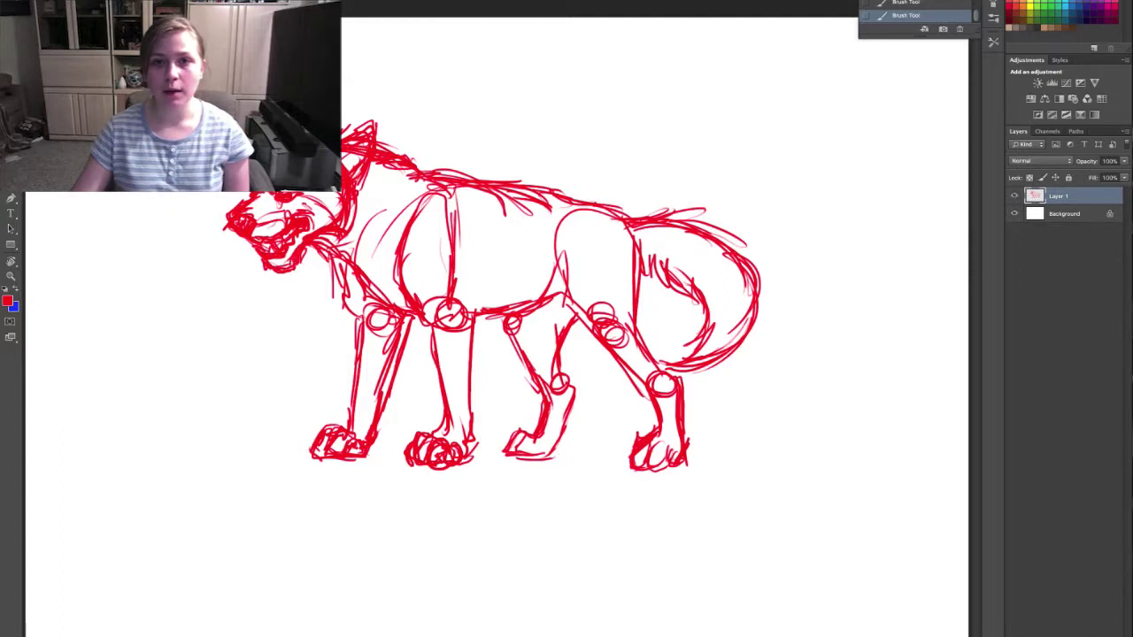
mouse_move(465, 228)
left_mouse_down()
mouse_move(552, 257)
mouse_move(695, 210)
mouse_move(582, 283)
left_mouse_up()
key("v")
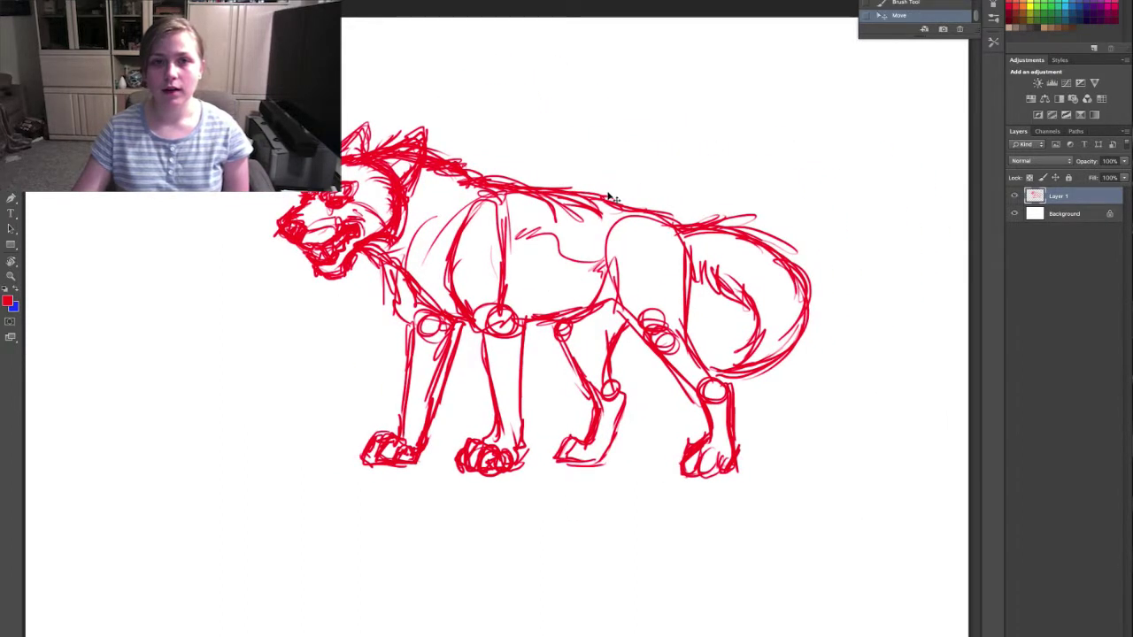
Set the foreground colour to black, keeping red as the background colour.
left_click(15, 289)
left_click(7, 301)
left_click(522, 594)
left_click(793, 439)
Lower the opacity of the red sketch layer and add a new layer above it for the line art.
left_click(1124, 161)
left_click_drag(1122, 176, 1090, 177)
left_click(1094, 634)
Ink both eyes, the near brow curve and the furry forehead outline in black over the sketch.
left_click(12, 276)
mouse_move(319, 187)
left_mouse_down()
mouse_move(263, 233)
mouse_move(380, 218)
mouse_move(358, 222)
left_mouse_up()
key("b")
mouse_move(385, 261)
left_mouse_down()
mouse_move(350, 236)
mouse_move(443, 182)
mouse_move(483, 193)
left_mouse_up()
mouse_move(380, 264)
left_mouse_down()
mouse_move(379, 278)
mouse_move(480, 245)
mouse_move(379, 283)
left_mouse_up()
left_click(411, 266)
left_click_drag(297, 251, 276, 271)
left_click_drag(267, 197, 299, 251)
mouse_move(347, 104)
left_mouse_down()
mouse_move(447, 36)
mouse_move(549, 31)
left_mouse_up()
key("ctrl+z")
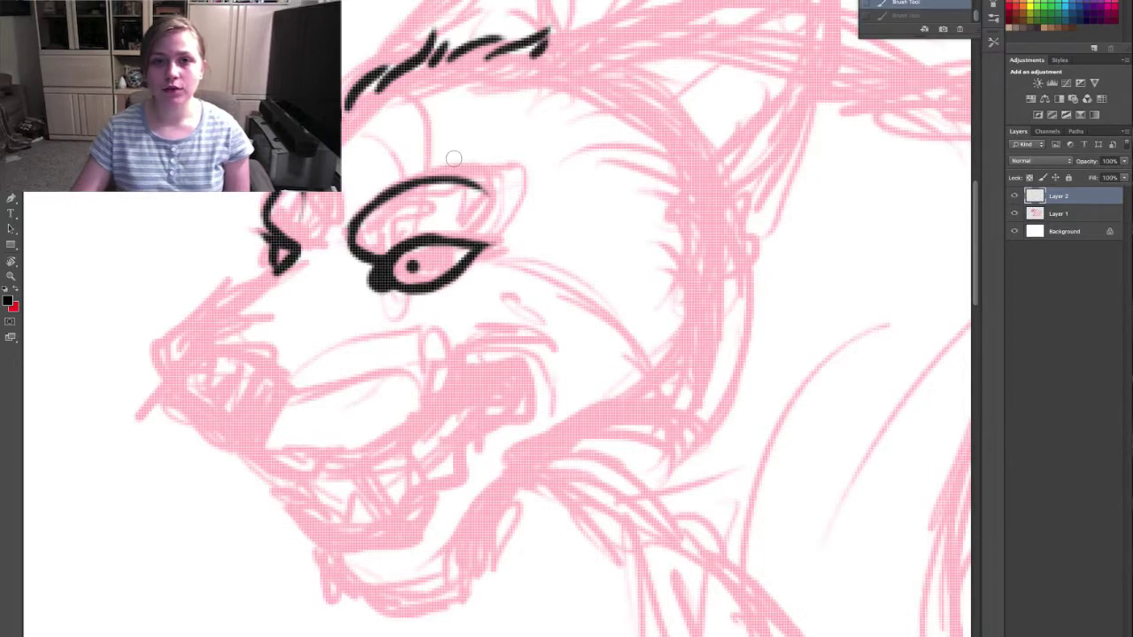
Ink short fur marks beneath the near eye.
mouse_move(303, 260)
left_mouse_down()
mouse_move(384, 253)
mouse_move(347, 255)
mouse_move(327, 283)
left_mouse_up()
mouse_move(452, 315)
left_mouse_down()
mouse_move(515, 335)
mouse_move(534, 325)
left_mouse_up()
left_click_drag(532, 310, 550, 310)
left_click_drag(489, 324, 507, 332)
mouse_move(320, 265)
left_mouse_down()
mouse_move(272, 323)
mouse_move(334, 290)
mouse_move(273, 324)
mouse_move(404, 312)
left_mouse_up()
Ink the wrinkles across the bridge of the snout between the eyes, cleaning up with a smaller eraser.
key("e")
key("bracketleft")
key("bracketleft")
key("bracketleft")
key("bracketleft")
key("bracketleft")
key("bracketleft")
key("bracketleft")
key("bracketleft")
key("b")
mouse_move(407, 294)
left_mouse_down()
mouse_move(365, 285)
mouse_move(324, 302)
left_mouse_up()
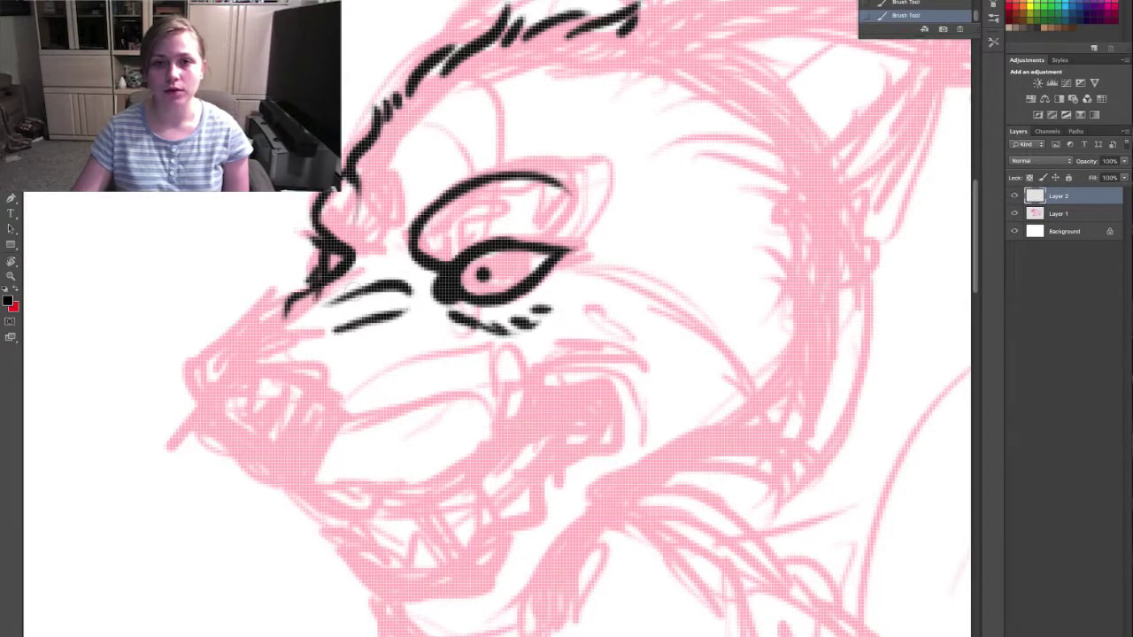
mouse_move(343, 262)
left_mouse_down()
mouse_move(407, 285)
mouse_move(341, 285)
left_mouse_up()
key("e")
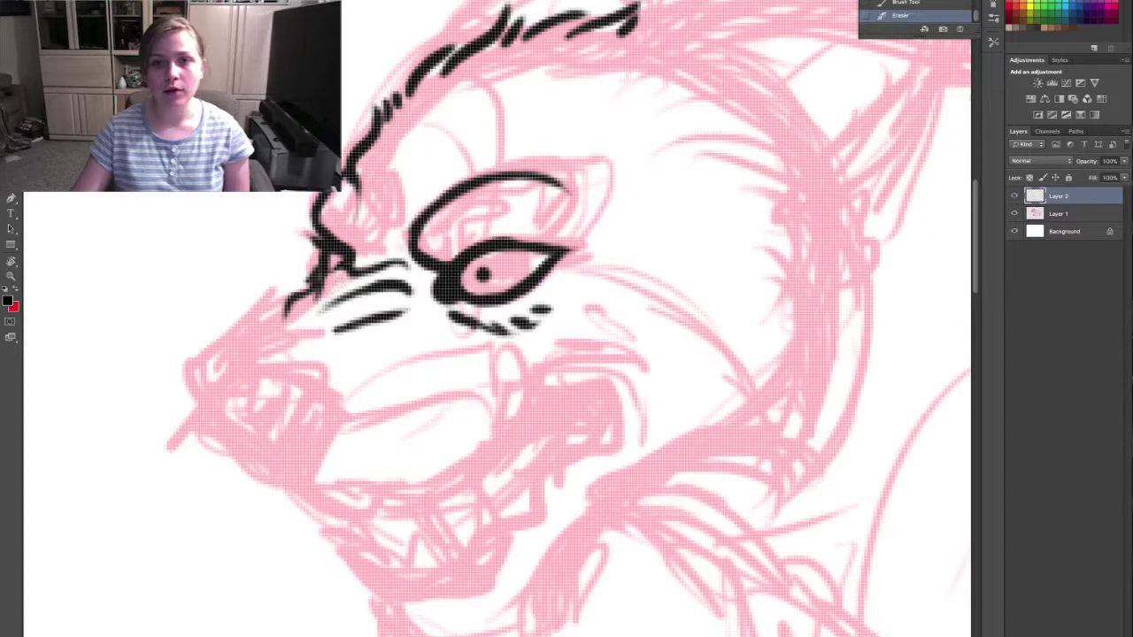
left_click(11, 182)
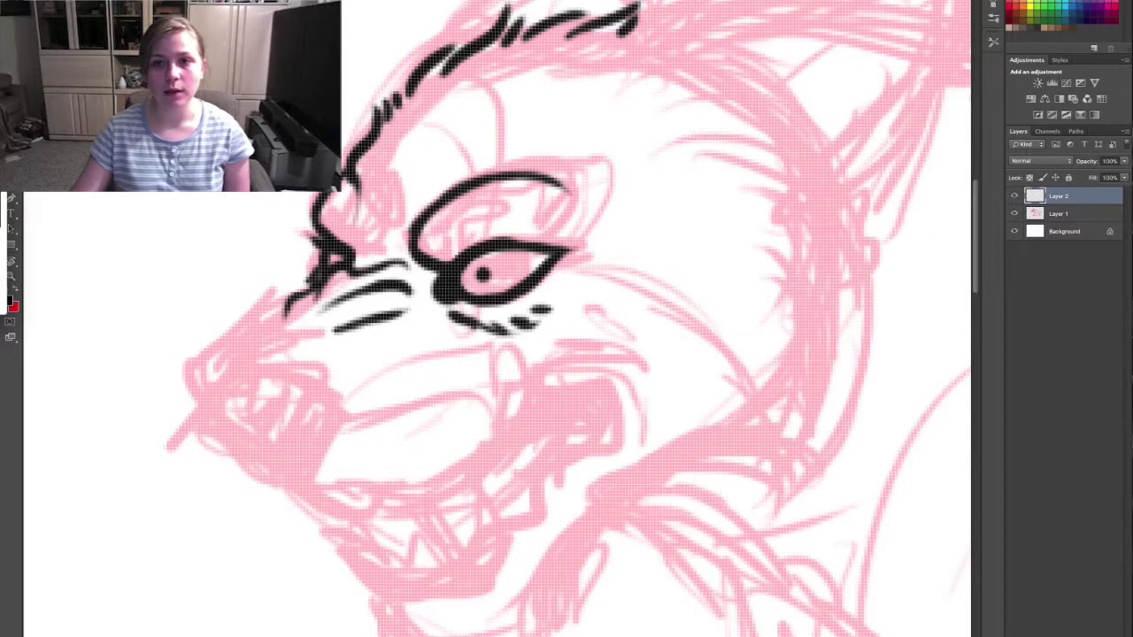
left_click(96, 228)
key("XF86AudioLowerVolume")
Ink the top line of the snout and the nose outline with a filled black nostril.
mouse_move(287, 313)
left_mouse_down()
mouse_move(264, 340)
mouse_move(286, 332)
mouse_move(365, 352)
left_mouse_up()
mouse_move(275, 336)
left_mouse_down()
mouse_move(232, 386)
mouse_move(334, 382)
left_mouse_up()
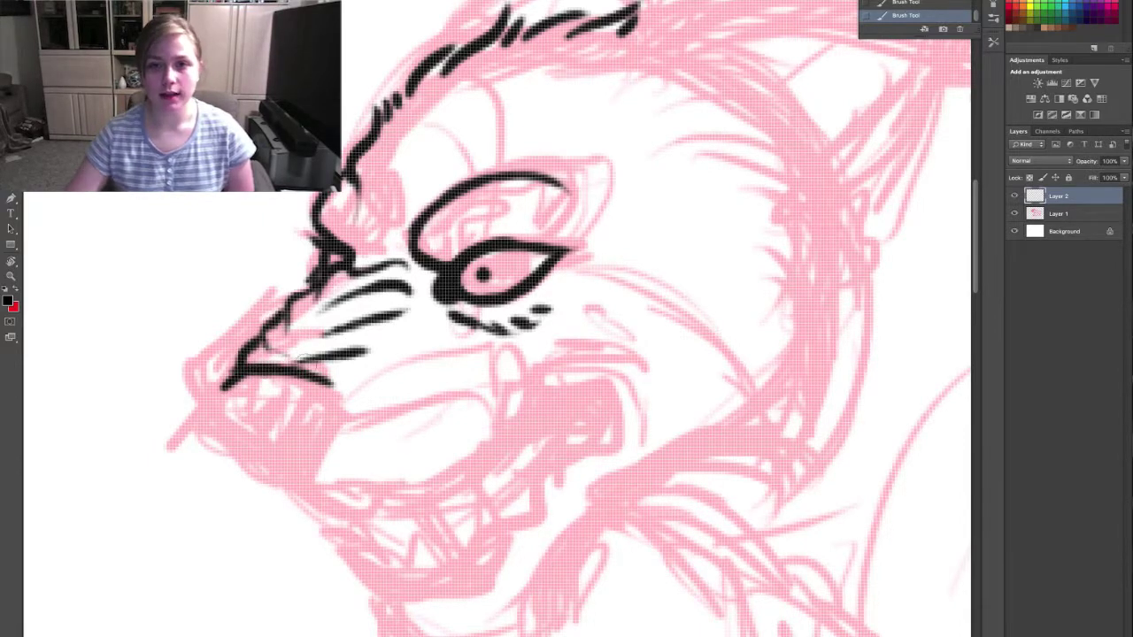
left_click_drag(264, 340, 305, 357)
mouse_move(239, 372)
left_mouse_down()
mouse_move(213, 395)
mouse_move(226, 442)
mouse_move(266, 477)
left_mouse_up()
mouse_move(249, 425)
left_mouse_down()
mouse_move(282, 483)
mouse_move(329, 453)
mouse_move(311, 464)
mouse_move(334, 375)
left_mouse_up()
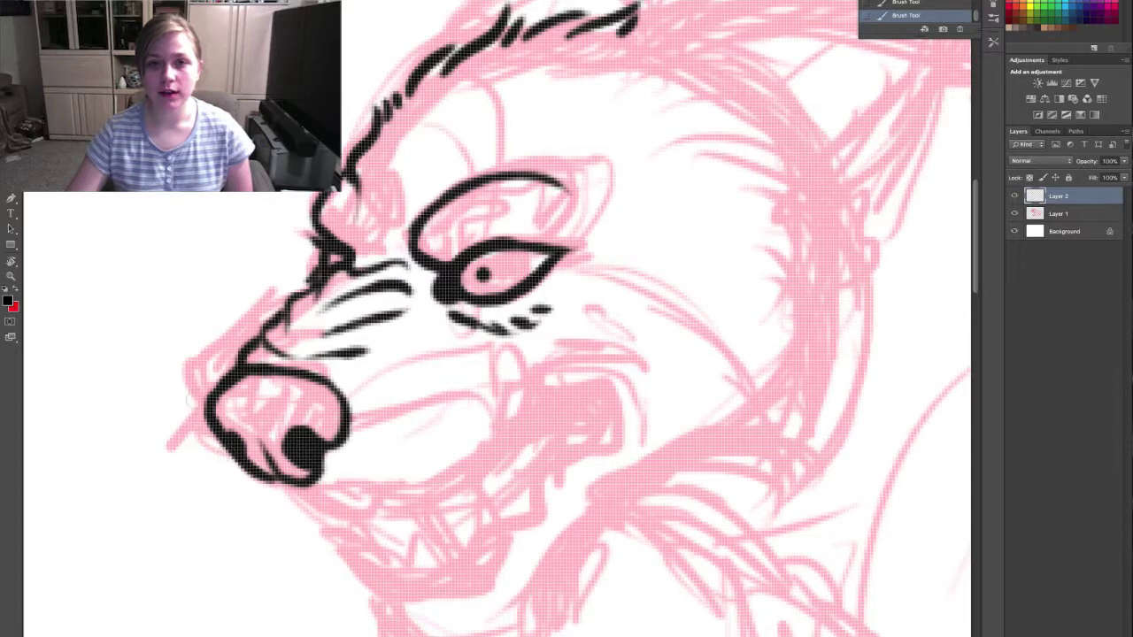
Ink the upper lip and rounded muzzle outline behind the nose, undoing stray strokes.
mouse_move(292, 482)
left_mouse_down()
mouse_move(416, 504)
mouse_move(500, 424)
mouse_move(491, 379)
mouse_move(389, 403)
left_mouse_up()
left_click(379, 411)
mouse_move(499, 370)
left_mouse_down()
mouse_move(434, 367)
mouse_move(475, 360)
mouse_move(417, 370)
mouse_move(490, 349)
mouse_move(508, 375)
left_mouse_up()
key("super+z")
key("super+z")
Ink the front lip line, the row of upper teeth and the fangs, erasing where the fangs overlap.
left_click_drag(261, 482, 309, 518)
mouse_move(442, 506)
left_mouse_down()
mouse_move(495, 561)
mouse_move(460, 495)
mouse_move(416, 544)
mouse_move(391, 514)
mouse_move(342, 532)
mouse_move(361, 564)
mouse_move(336, 529)
mouse_move(344, 559)
left_mouse_up()
left_click(917, 3)
left_click_drag(322, 536, 297, 519)
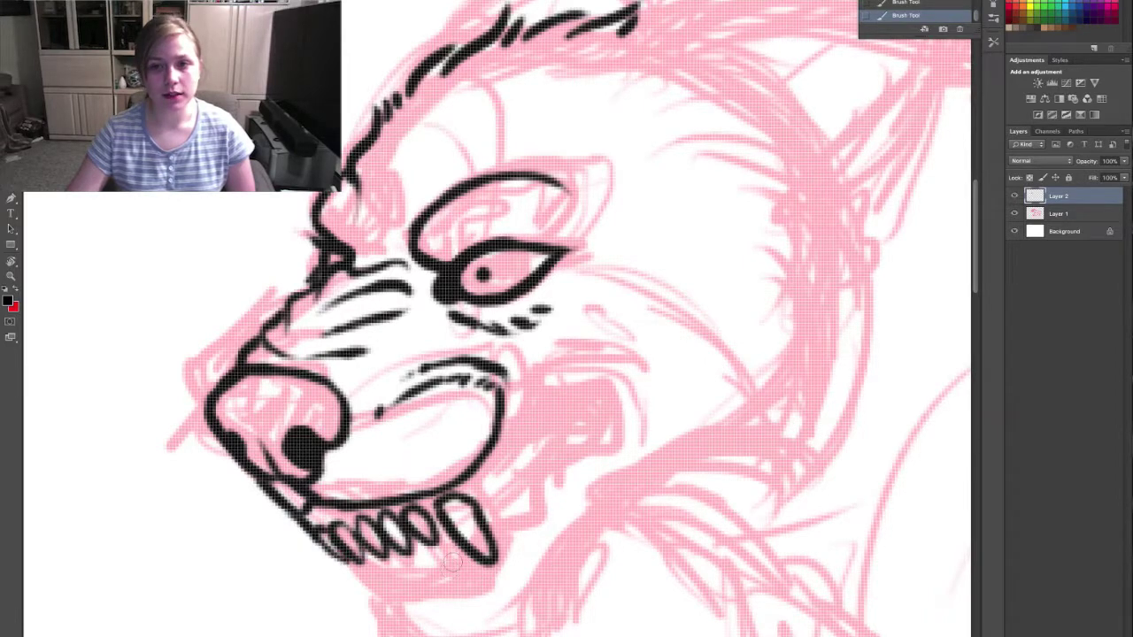
left_click_drag(456, 512, 480, 553)
left_click_drag(458, 513, 462, 570)
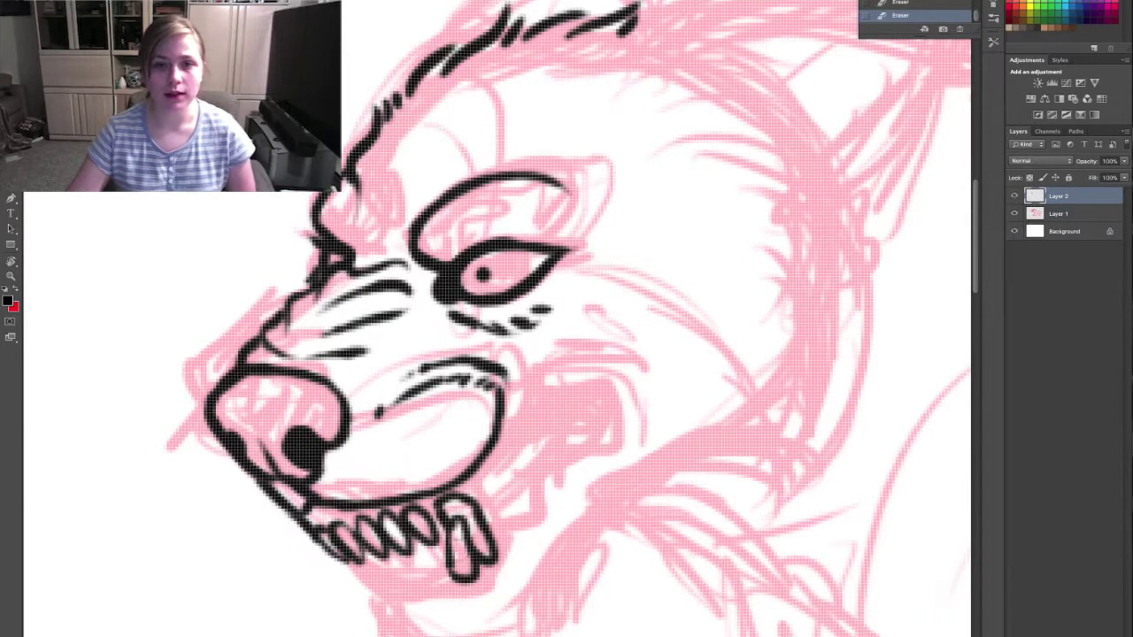
Ink the lower teeth, the thick black lip around the mouth corner, and the creases behind it.
mouse_move(444, 520)
left_mouse_down()
mouse_move(429, 588)
mouse_move(399, 591)
left_mouse_up()
mouse_move(394, 524)
left_mouse_down()
mouse_move(372, 591)
mouse_move(357, 598)
mouse_move(500, 580)
mouse_move(525, 519)
mouse_move(608, 423)
left_mouse_up()
mouse_move(478, 459)
left_mouse_down()
mouse_move(574, 389)
mouse_move(607, 429)
left_mouse_up()
mouse_move(603, 412)
left_mouse_down()
mouse_move(543, 418)
mouse_move(481, 471)
left_mouse_up()
left_click_drag(521, 393, 602, 364)
mouse_move(522, 368)
left_mouse_down()
mouse_move(562, 346)
mouse_move(534, 349)
left_mouse_up()
mouse_move(632, 379)
left_mouse_down()
mouse_move(613, 457)
mouse_move(656, 435)
left_mouse_up()
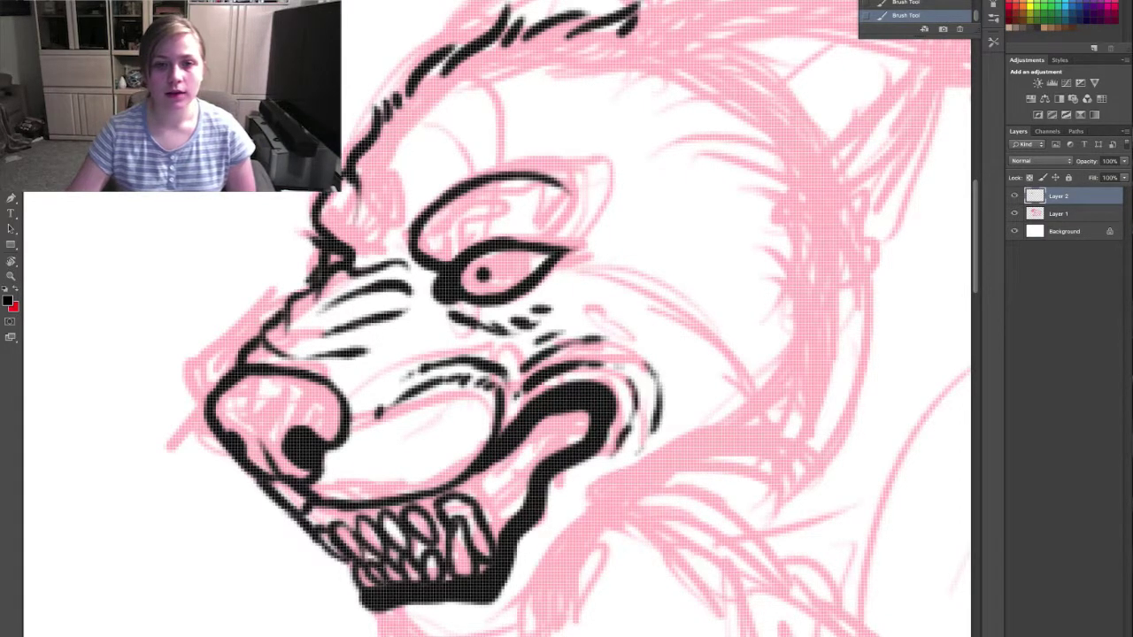
Ink the chin, lower jaw line and cheek contour running back from the near eye, undoing the last fur stroke.
mouse_move(322, 541)
left_mouse_down()
mouse_move(359, 597)
mouse_move(411, 634)
left_mouse_up()
mouse_move(533, 634)
left_mouse_down()
mouse_move(582, 544)
mouse_move(673, 478)
mouse_move(718, 462)
left_mouse_up()
mouse_move(586, 259)
left_mouse_down()
mouse_move(657, 310)
mouse_move(736, 409)
mouse_move(745, 460)
left_mouse_up()
left_click_drag(779, 439, 748, 524)
left_click_drag(813, 436, 766, 523)
key("super+z")
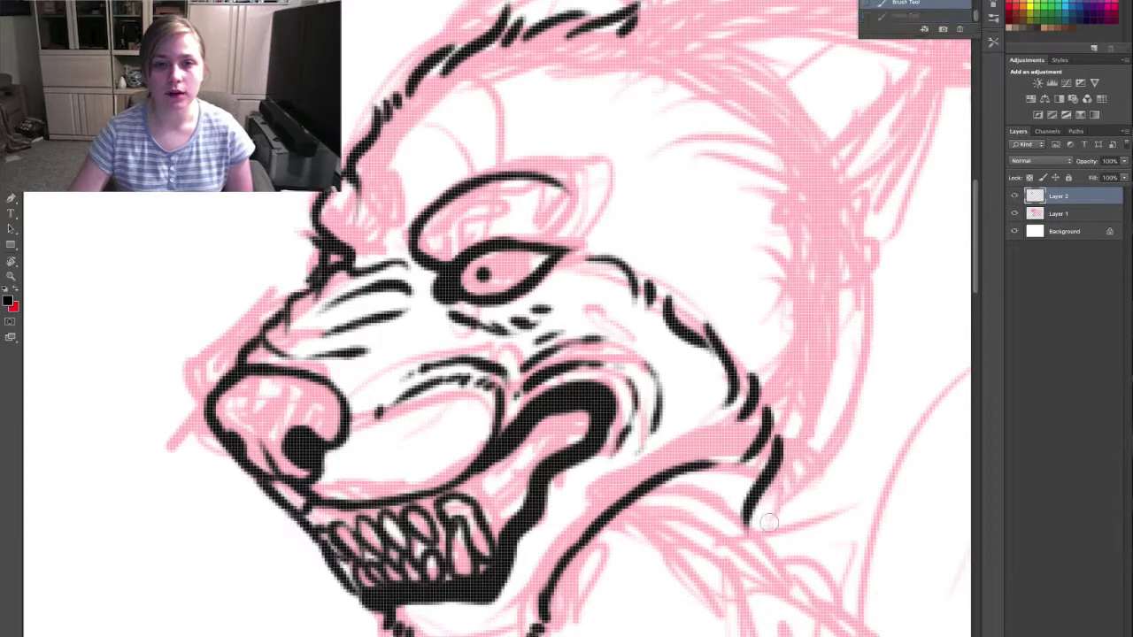
Ink pointed fur strokes along the back of the cheek, from the jaw up towards the near ear.
left_click_drag(823, 403, 768, 523)
left_click_drag(833, 388, 813, 496)
left_click_drag(823, 338, 855, 430)
mouse_move(706, 463)
left_mouse_down()
mouse_move(715, 503)
mouse_move(733, 498)
left_mouse_up()
left_click_drag(748, 482, 739, 505)
left_click_drag(866, 370, 835, 303)
mouse_move(867, 319)
left_mouse_down()
mouse_move(834, 278)
mouse_move(839, 256)
left_mouse_up()
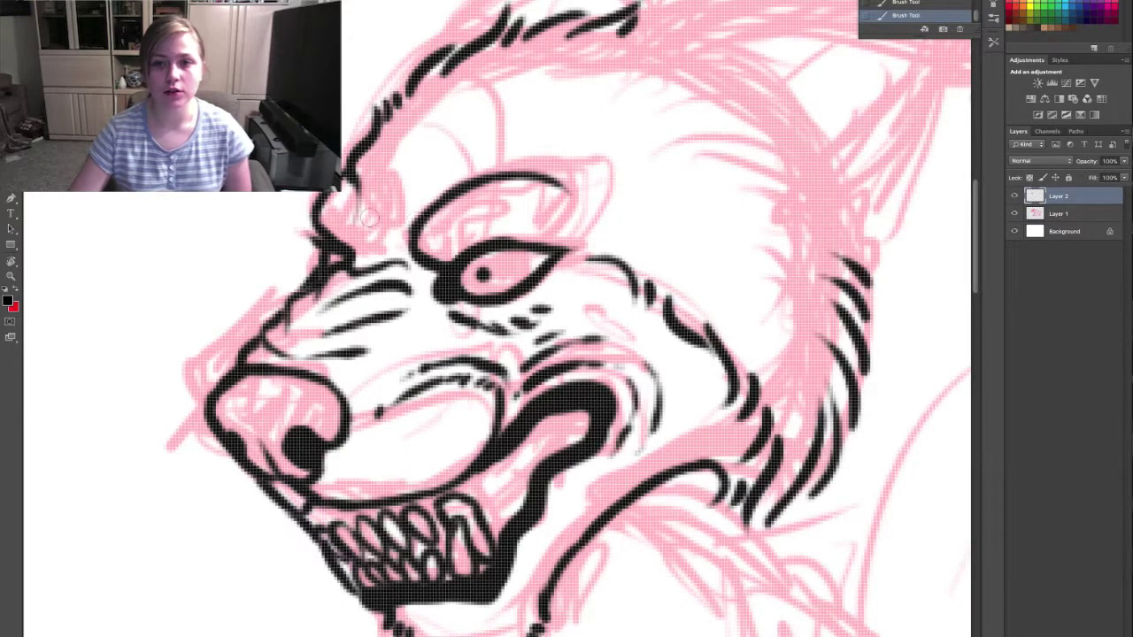
Ink frown wrinkles on the brow between the two eyes.
left_click_drag(367, 196, 347, 252)
left_click_drag(432, 176, 393, 253)
mouse_move(382, 205)
left_mouse_down()
mouse_move(365, 253)
mouse_move(367, 218)
left_mouse_up()
Shade the muzzle above the upper lip with dark hatching and rows of dotted whisker lines.
mouse_move(473, 424)
left_mouse_down()
mouse_move(424, 469)
mouse_move(358, 485)
left_mouse_up()
left_click_drag(492, 393, 381, 454)
left_click_drag(455, 386, 428, 430)
left_click_drag(427, 433, 373, 464)
left_click_drag(453, 384, 410, 413)
left_click_drag(485, 430, 359, 445)
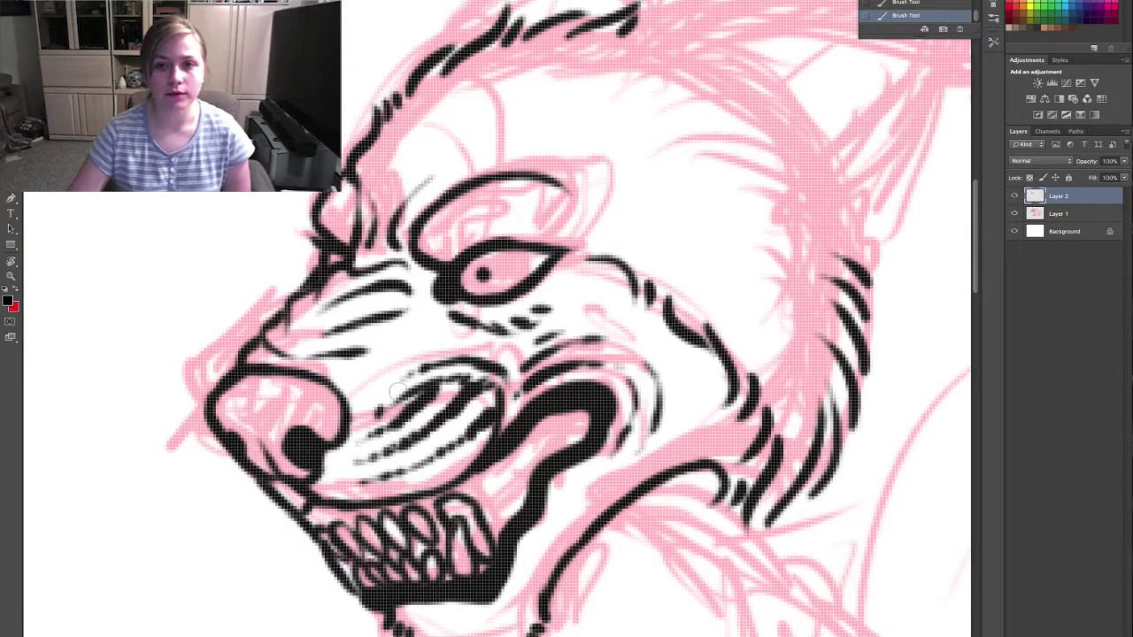
left_click_drag(458, 377, 430, 406)
mouse_move(455, 386)
left_mouse_down()
mouse_move(416, 426)
mouse_move(432, 444)
left_mouse_up()
left_click_drag(489, 437, 423, 483)
left_click_drag(446, 465, 331, 496)
mouse_move(393, 469)
left_mouse_down()
mouse_move(372, 487)
mouse_move(351, 472)
left_mouse_up()
left_click_drag(389, 469, 373, 487)
left_click_drag(358, 441, 341, 453)
left_click_drag(413, 467, 384, 494)
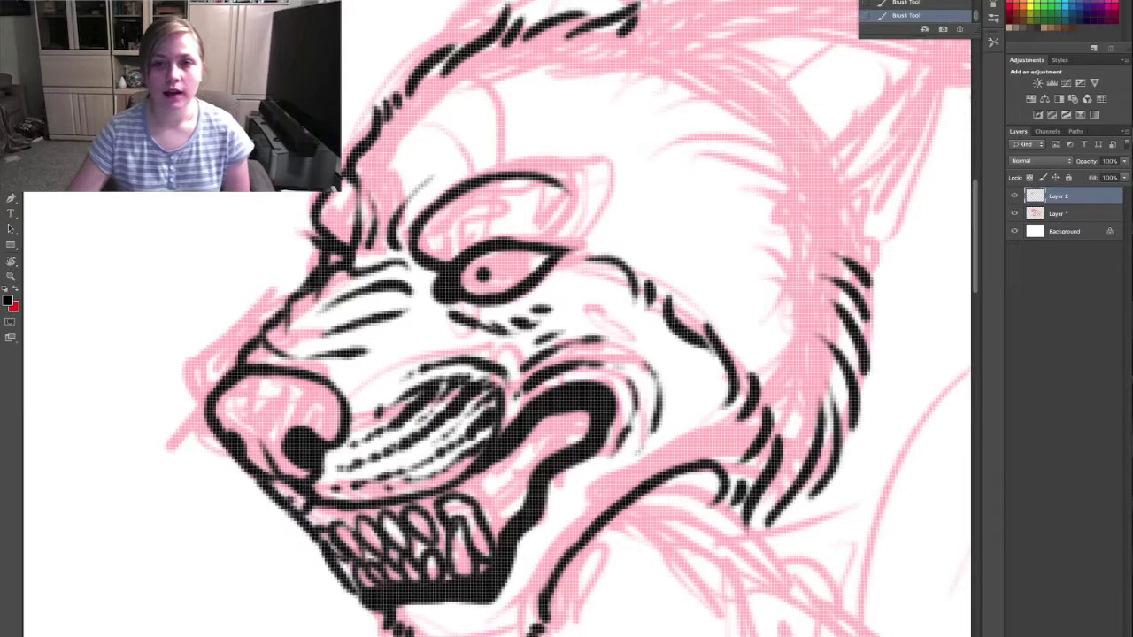
Ink the outline of the near ear and the fur tufts at its rear base.
key("z")
left_click_drag(641, 339, 531, 339)
left_click_drag(699, 306, 814, 305)
key("b")
mouse_move(488, 254)
left_mouse_down()
mouse_move(550, 206)
mouse_move(670, 388)
left_mouse_up()
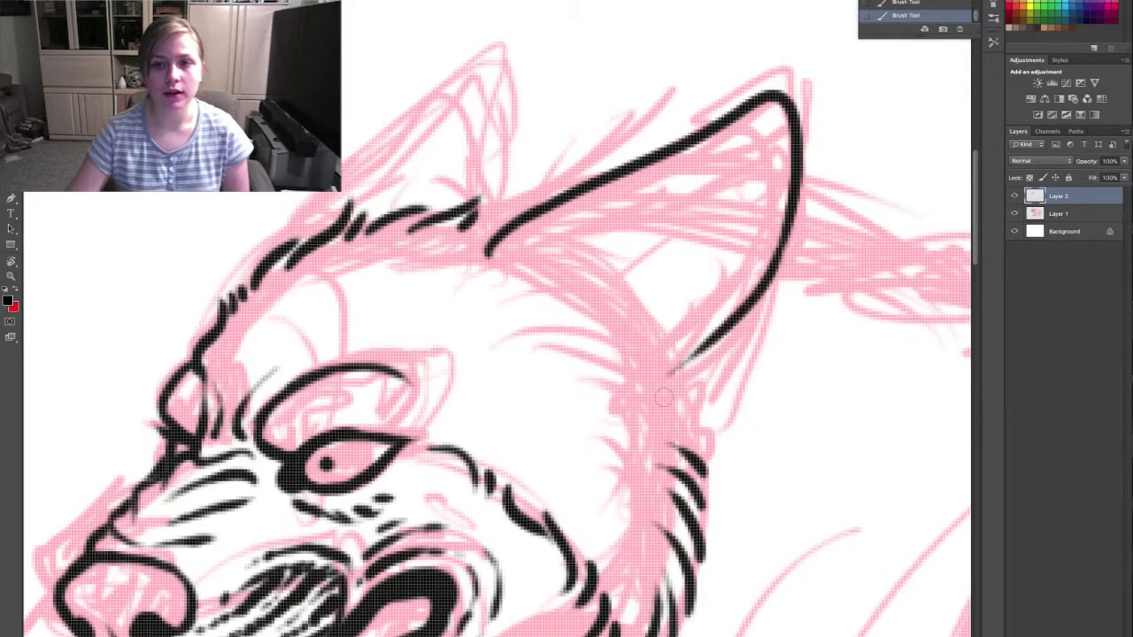
left_click_drag(782, 266, 699, 390)
left_click_drag(779, 341, 686, 456)
Ink the outline of the far ear behind the forehead fur.
left_click_drag(310, 208, 571, 184)
key("z")
left_click_drag(368, 372, 292, 371)
left_click_drag(805, 546, 841, 546)
key("space")
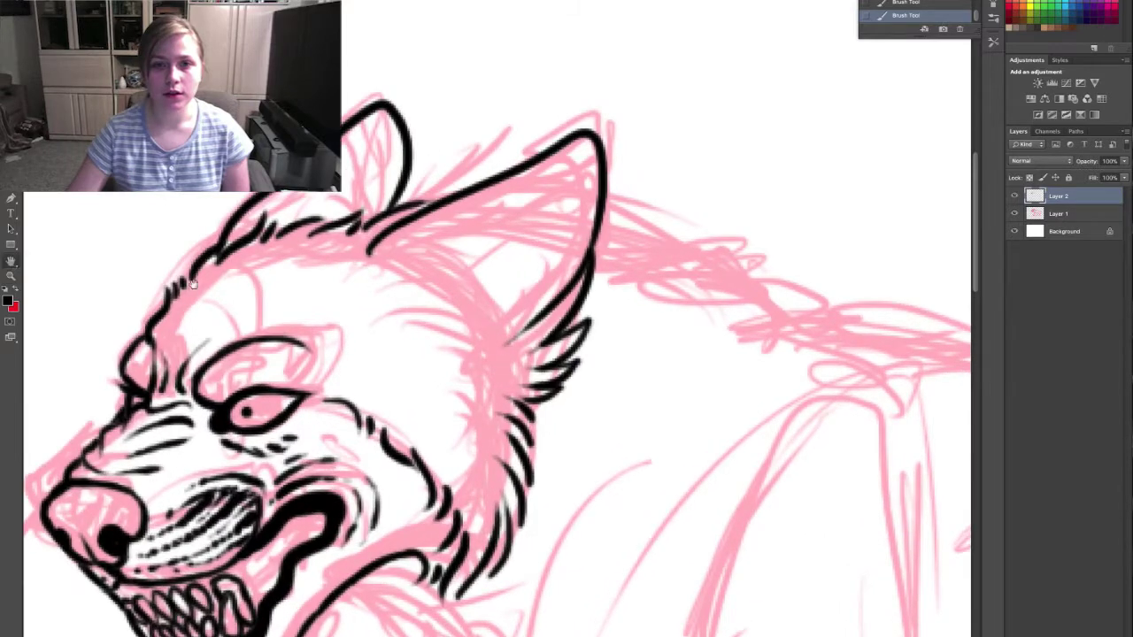
Ink the jagged fur line along the back of the neck, from behind the near ear to the shoulders.
left_click_drag(610, 292, 358, 112)
mouse_move(346, 53)
left_mouse_down()
mouse_move(421, 59)
mouse_move(397, 43)
left_mouse_up()
mouse_move(422, 60)
left_mouse_down()
mouse_move(377, 80)
mouse_move(524, 60)
left_mouse_up()
mouse_move(524, 60)
left_mouse_down()
mouse_move(448, 102)
mouse_move(607, 92)
left_mouse_up()
left_click_drag(607, 92, 529, 139)
key("super+alt+z")
key("super+alt+z")
mouse_move(455, 102)
left_mouse_down()
mouse_move(551, 70)
mouse_move(522, 126)
left_mouse_up()
left_click_drag(524, 125, 626, 116)
left_click_drag(571, 144, 704, 108)
mouse_move(703, 108)
left_mouse_down()
mouse_move(648, 167)
mouse_move(767, 164)
left_mouse_up()
mouse_move(711, 177)
left_mouse_down()
mouse_move(857, 159)
mouse_move(824, 186)
left_mouse_up()
Ink the throat and chest outline with fur tufts from the jaw down to the forelegs, erasing stray marks.
key("z")
left_click_drag(422, 255, 363, 255)
mouse_move(218, 277)
left_mouse_down()
mouse_move(442, 482)
mouse_move(509, 493)
left_mouse_up()
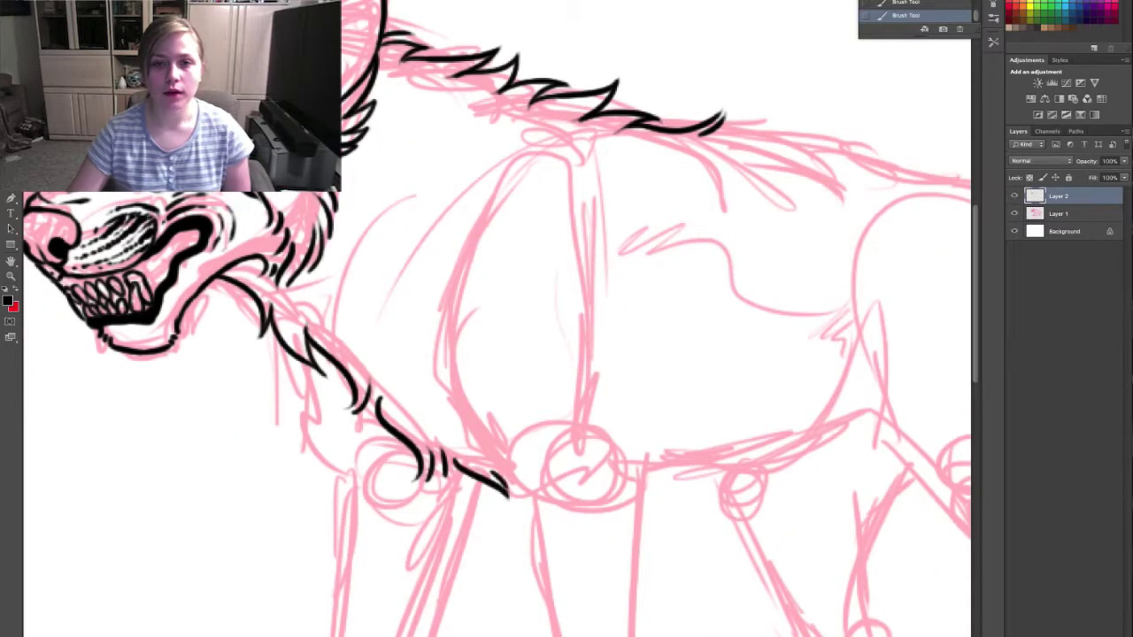
key("super+z")
key("e")
left_click_drag(341, 418, 356, 408)
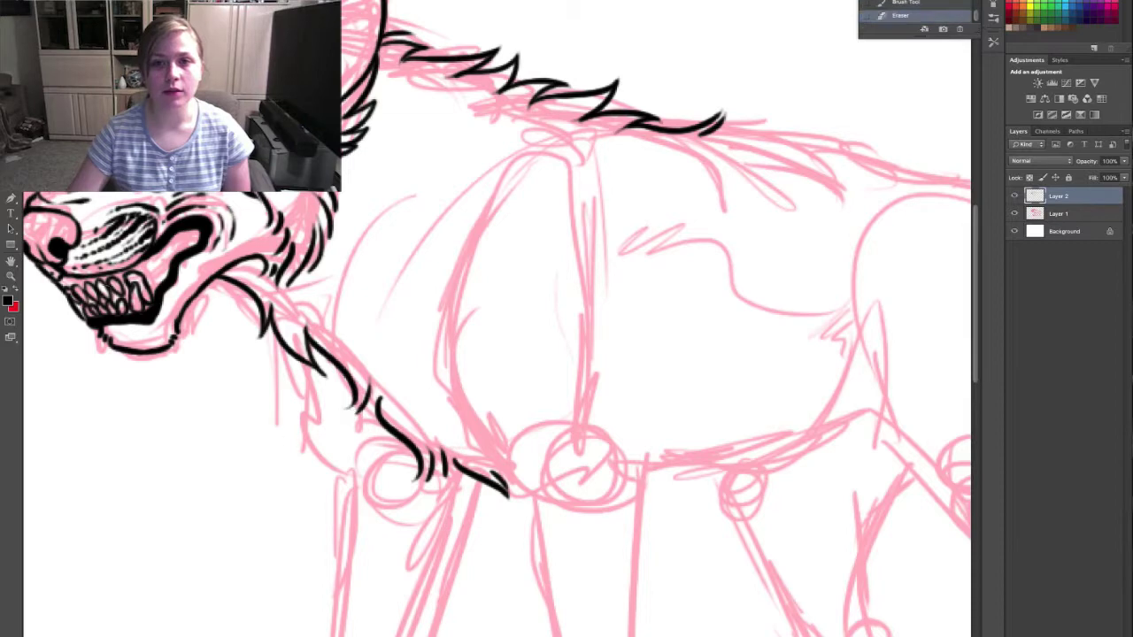
Ink the front contour of the near foreleg from the shoulder down past the chest.
left_click(10, 261)
mouse_move(516, 464)
left_mouse_down()
mouse_move(498, 369)
mouse_move(480, 20)
left_mouse_up()
key("b")
left_click(923, 4)
left_click_drag(440, 298, 514, 400)
left_click(923, 4)
mouse_move(472, 104)
left_mouse_down()
mouse_move(439, 288)
mouse_move(522, 422)
left_mouse_up()
Ink the rear of the near upper foreleg with short fur tufts at the elbow.
left_click_drag(584, 198, 612, 321)
left_click_drag(600, 325, 624, 324)
left_click_drag(611, 334, 651, 364)
mouse_move(624, 366)
left_mouse_down()
mouse_move(654, 379)
mouse_move(649, 390)
left_mouse_up()
Ink the front and rear lines of the near lower foreleg down to the paw, including the ankle fold.
scroll(638, 381, "down", 5)
left_click_drag(634, 205, 609, 540)
mouse_move(521, 229)
left_mouse_down()
mouse_move(542, 418)
mouse_move(534, 477)
mouse_move(515, 483)
left_mouse_up()
left_click(920, 3)
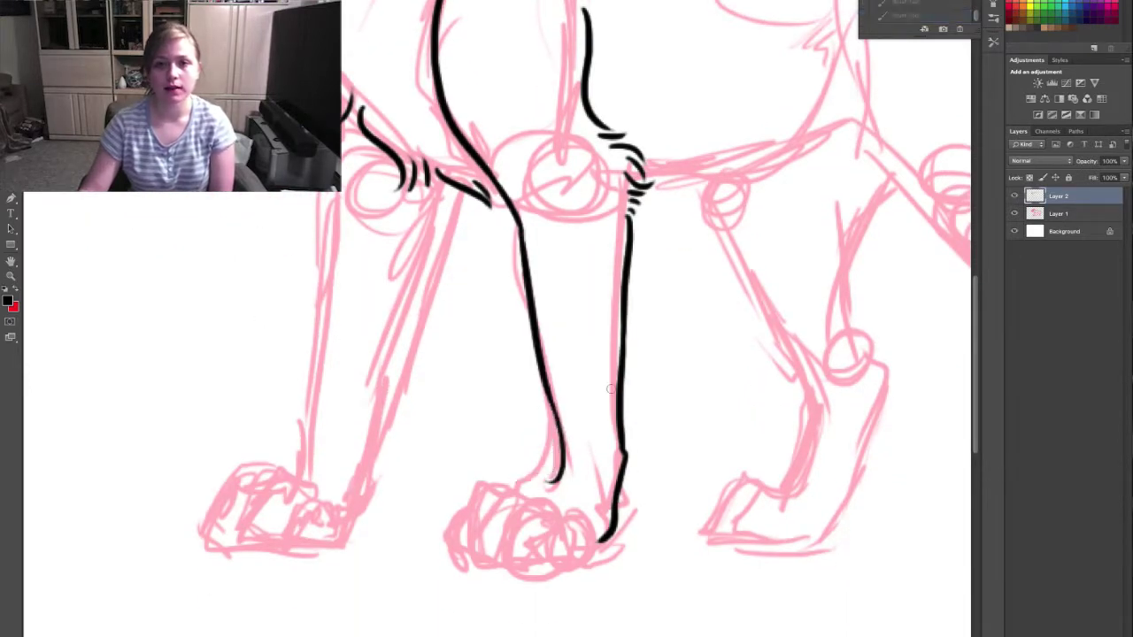
left_click_drag(549, 390, 529, 476)
key("super+space")
left_click_drag(629, 586, 708, 586)
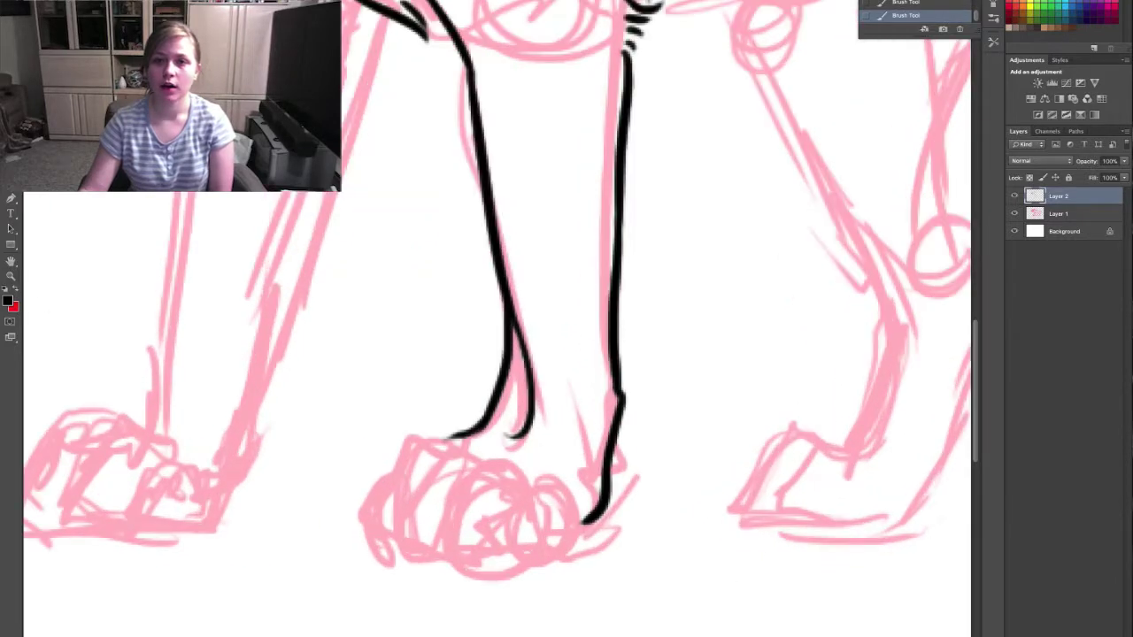
Ink the large front toes and claws of the near forepaw.
left_click_drag(974, 449, 974, 469)
mouse_move(510, 368)
left_mouse_down()
mouse_move(470, 381)
mouse_move(499, 471)
left_mouse_up()
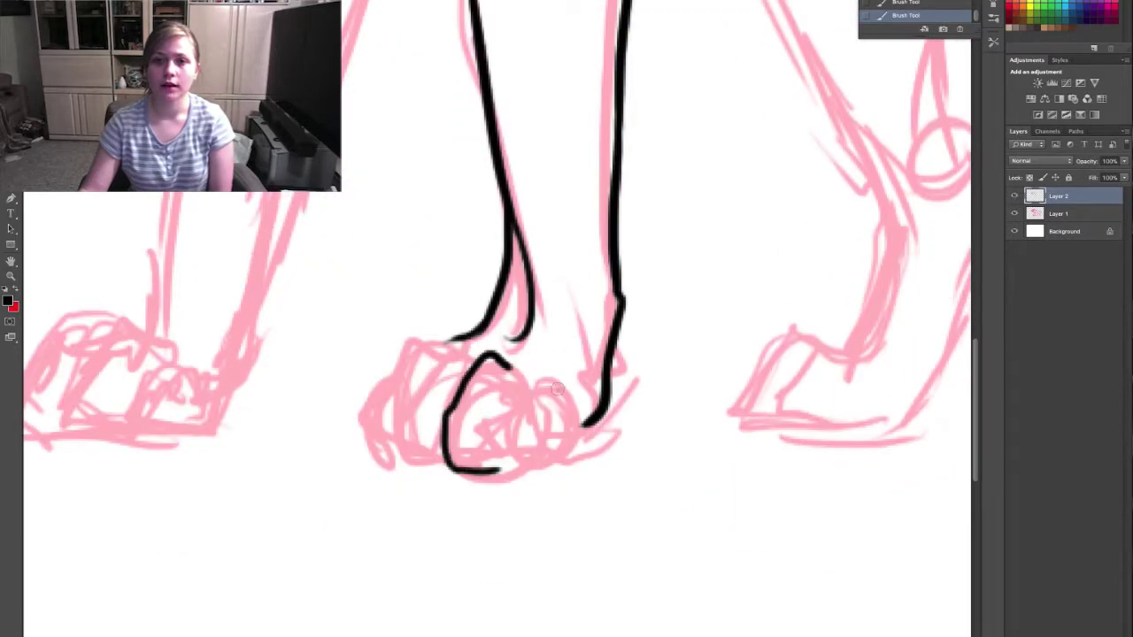
left_click_drag(557, 388, 589, 420)
left_click_drag(487, 471, 505, 469)
mouse_move(529, 431)
left_mouse_down()
mouse_move(538, 455)
mouse_move(531, 431)
left_mouse_up()
left_click_drag(541, 453, 557, 462)
left_click_drag(535, 414, 535, 430)
mouse_move(462, 426)
left_mouse_down()
mouse_move(454, 461)
mouse_move(465, 426)
left_mouse_up()
mouse_move(469, 400)
left_mouse_down()
mouse_move(469, 429)
mouse_move(507, 464)
left_mouse_up()
mouse_move(467, 352)
left_mouse_down()
mouse_move(425, 340)
mouse_move(456, 474)
left_mouse_up()
Ink the outer toes and claws of the near forepaw and add short crease lines between the toes.
key("e")
key("b")
left_click_drag(386, 453, 409, 476)
mouse_move(411, 434)
left_mouse_down()
mouse_move(434, 432)
mouse_move(411, 434)
mouse_move(414, 472)
mouse_move(441, 451)
left_mouse_up()
key("super+alt+z")
key("super+alt+z")
left_click_drag(403, 445, 390, 457)
left_click_drag(431, 403, 423, 416)
mouse_move(403, 376)
left_mouse_down()
mouse_move(367, 439)
mouse_move(364, 471)
left_mouse_up()
left_click(904, 3)
left_click_drag(374, 421, 377, 465)
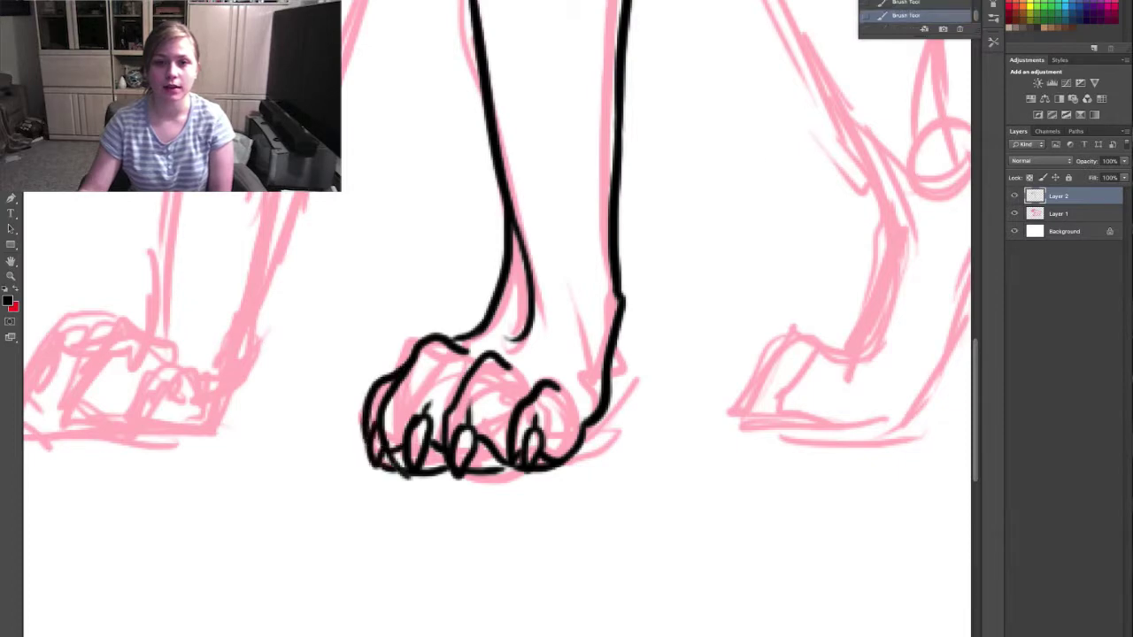
left_click_drag(440, 379, 419, 416)
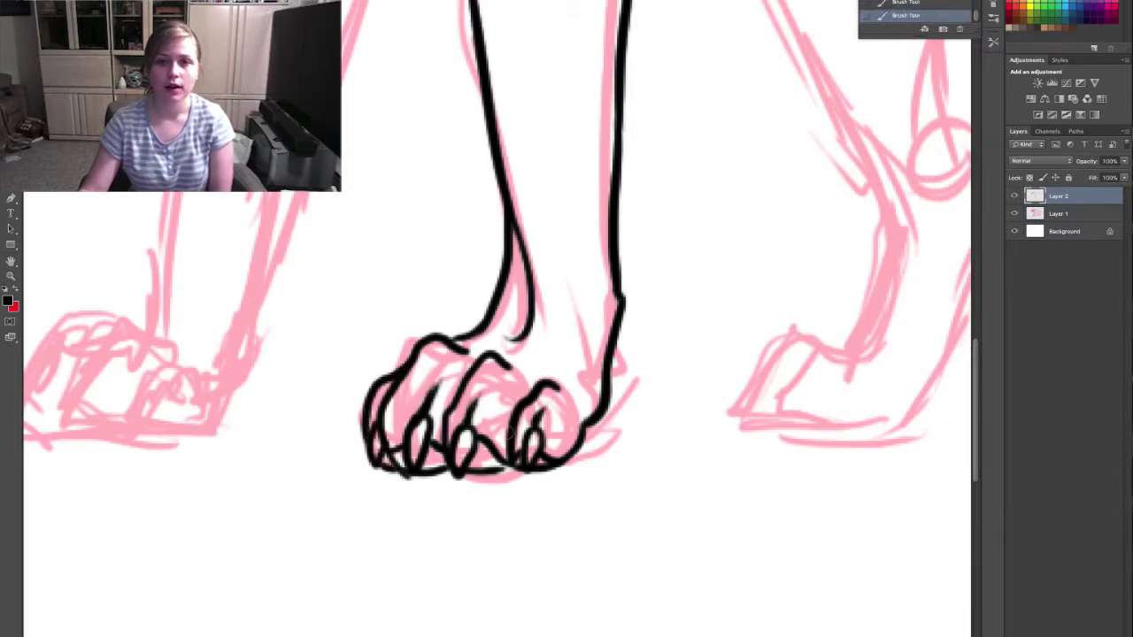
left_click_drag(558, 354, 519, 395)
left_click(904, 3)
Ink the front line of the far foreleg down to its paw.
left_click(11, 276)
left_click(248, 290, "alt")
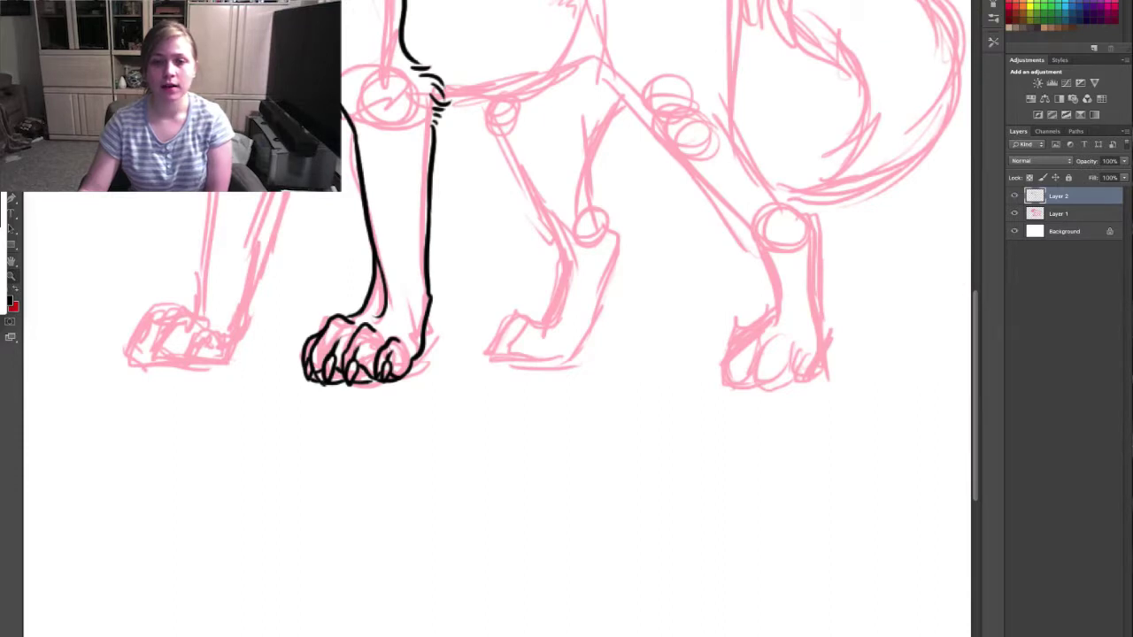
left_click(141, 55)
left_click_drag(227, 164, 209, 344)
key("ctrl+z")
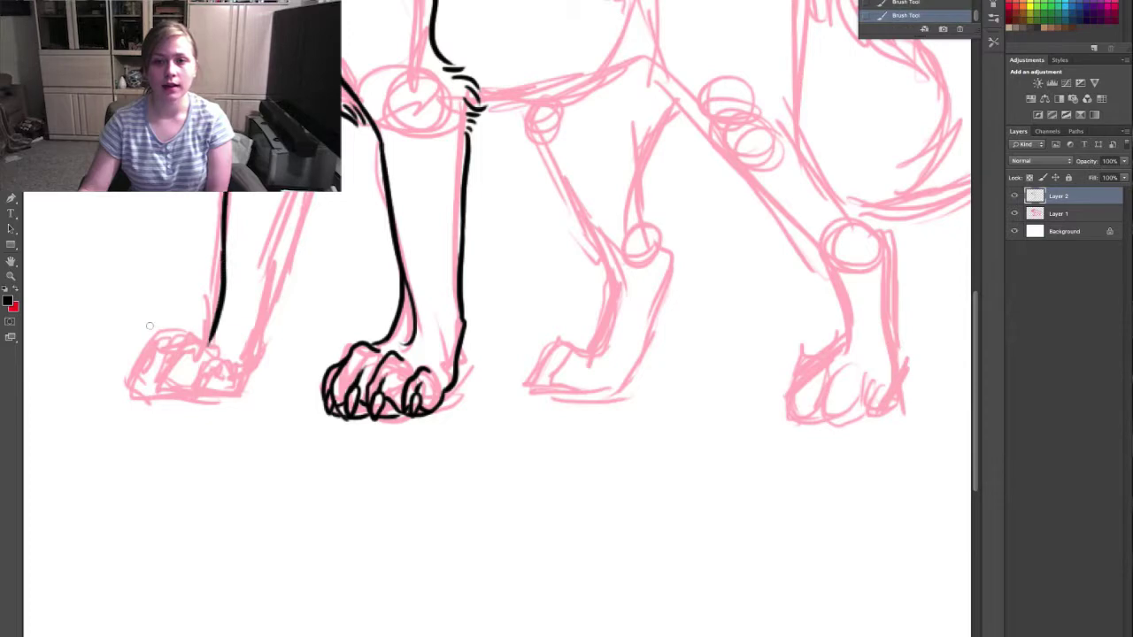
scroll(111, 111, "up", 1)
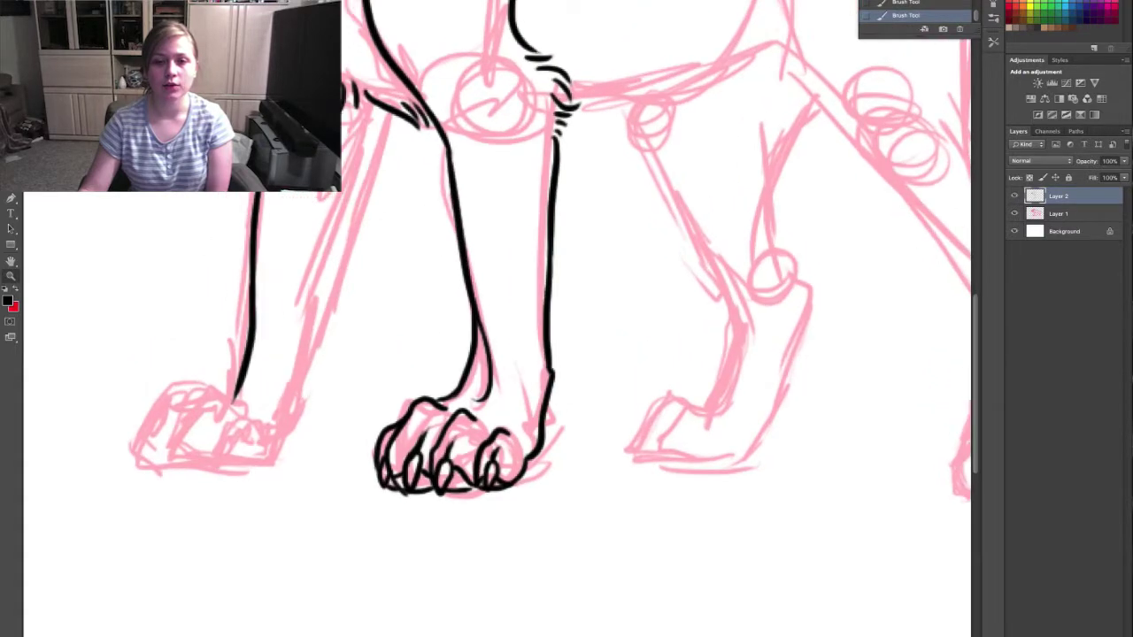
Ink the rear line of the far foreleg with elbow fur tufts and trim the front line's lower end.
mouse_move(382, 108)
left_mouse_down()
mouse_move(395, 127)
mouse_move(312, 370)
left_mouse_up()
left_click_drag(346, 266, 313, 357)
key("super+z")
left_click_drag(346, 264, 293, 436)
key("e")
mouse_move(235, 407)
left_mouse_down()
mouse_move(255, 379)
mouse_move(251, 297)
mouse_move(237, 411)
mouse_move(243, 401)
left_mouse_up()
key("b")
key("e")
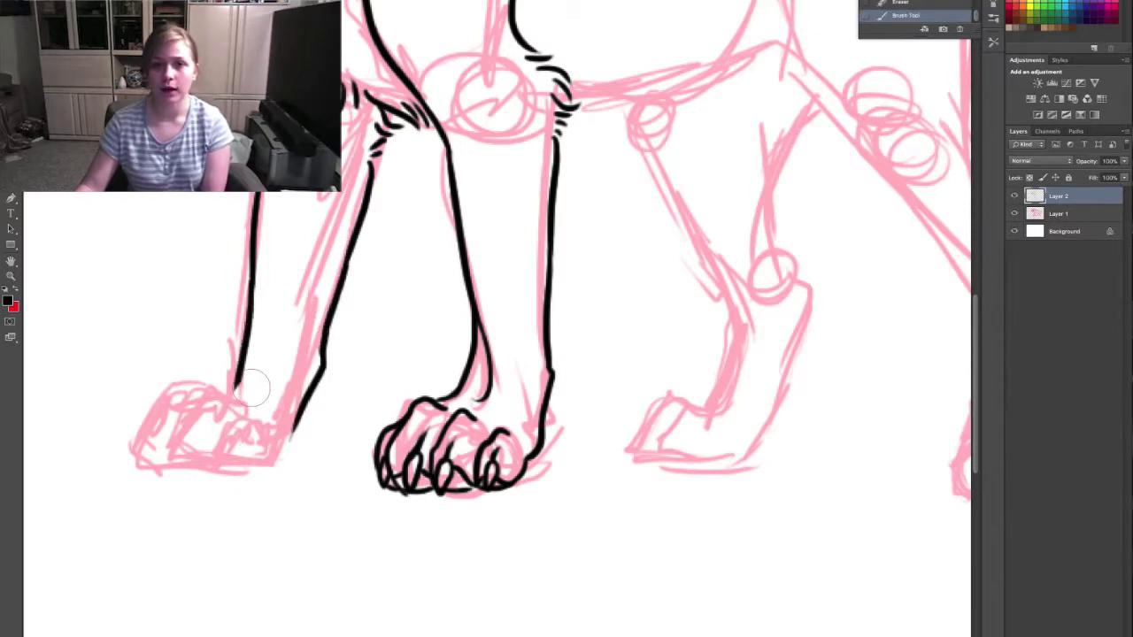
Ink the middle toe and its claw on the far forepaw.
left_click(11, 276)
left_click(97, 498)
key("b")
mouse_move(305, 361)
left_mouse_down()
mouse_move(248, 347)
mouse_move(207, 450)
mouse_move(285, 341)
mouse_move(199, 435)
left_mouse_up()
key("ctrl+z")
left_click_drag(232, 398, 223, 437)
key("ctrl+alt+z")
key("ctrl+alt+z")
mouse_move(302, 357)
left_mouse_down()
mouse_move(290, 344)
mouse_move(210, 439)
left_mouse_up()
mouse_move(237, 398)
left_mouse_down()
mouse_move(227, 438)
mouse_move(241, 399)
left_mouse_up()
left_click_drag(210, 438, 239, 448)
Ink the heel, inner toe and sole line of the far forepaw.
mouse_move(334, 392)
left_mouse_down()
mouse_move(288, 398)
mouse_move(276, 447)
left_mouse_up()
mouse_move(306, 408)
left_mouse_down()
mouse_move(290, 451)
mouse_move(306, 413)
left_mouse_up()
key("ctrl+z")
mouse_move(284, 444)
left_mouse_down()
mouse_move(305, 450)
mouse_move(387, 402)
left_mouse_up()
left_click_drag(276, 445, 235, 448)
Erase overlapping marks and ink the next outer toe and its claw on the far forepaw.
key("e")
left_click_drag(190, 395, 220, 447)
key("b")
left_click_drag(273, 340, 183, 442)
mouse_move(202, 398)
left_mouse_down()
mouse_move(184, 444)
mouse_move(202, 399)
mouse_move(184, 444)
mouse_move(202, 399)
mouse_move(191, 443)
mouse_move(211, 449)
left_mouse_up()
Ink the outermost toe of the far forepaw, redrawing its curve.
left_click(902, 4)
left_click(903, 4)
left_click_drag(190, 351, 152, 426)
key("ctrl+z")
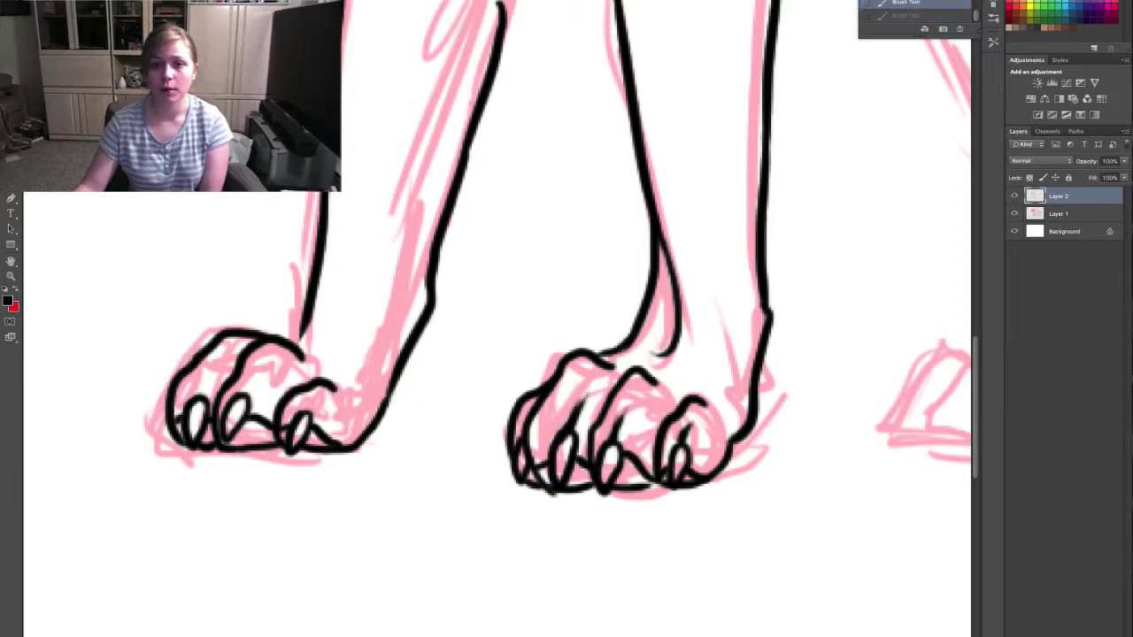
left_click_drag(189, 354, 154, 434)
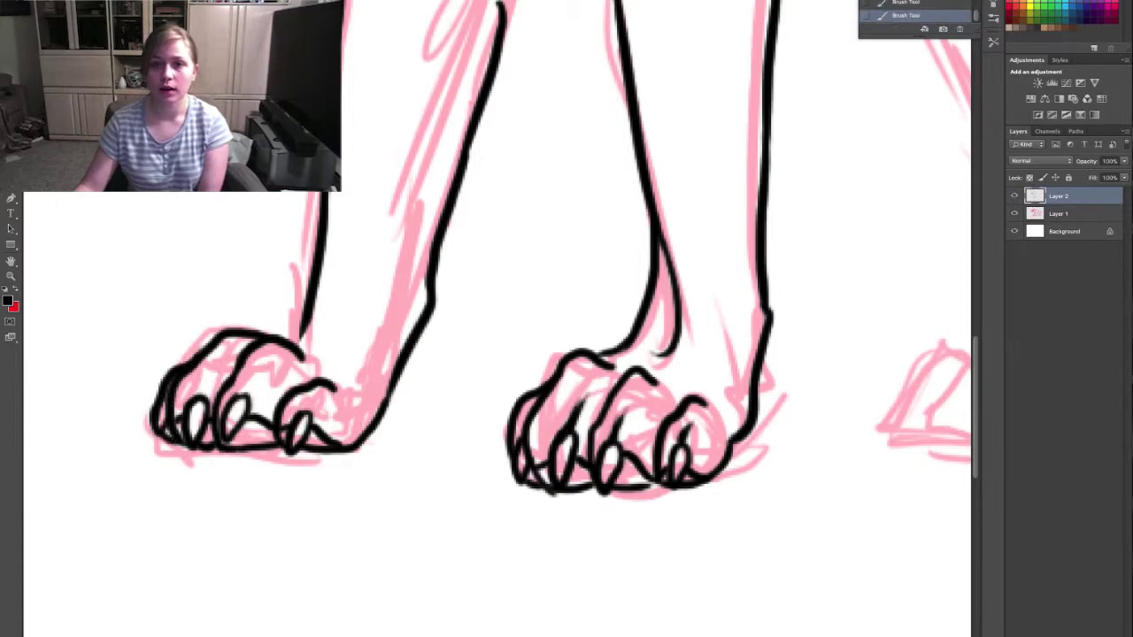
key("ctrl+z")
key("ctrl+z")
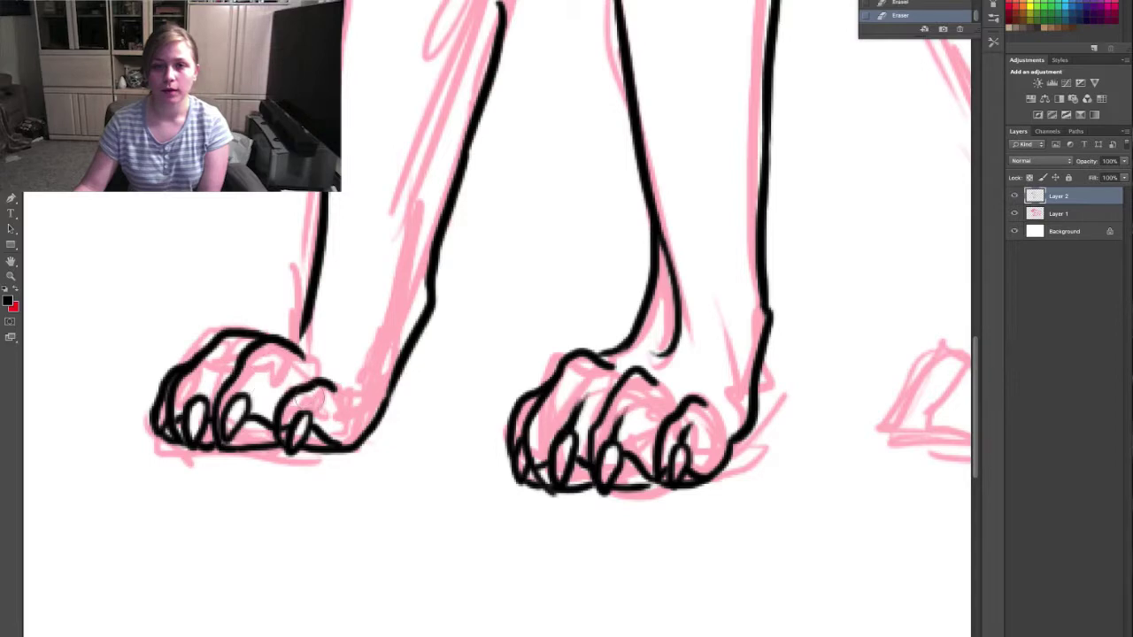
Clean up and redraw the claws of the far forepaw.
mouse_move(324, 416)
left_mouse_down()
mouse_move(287, 457)
mouse_move(306, 438)
left_mouse_up()
key("e")
mouse_move(227, 435)
left_mouse_down()
mouse_move(246, 395)
mouse_move(228, 418)
left_mouse_up()
key("b")
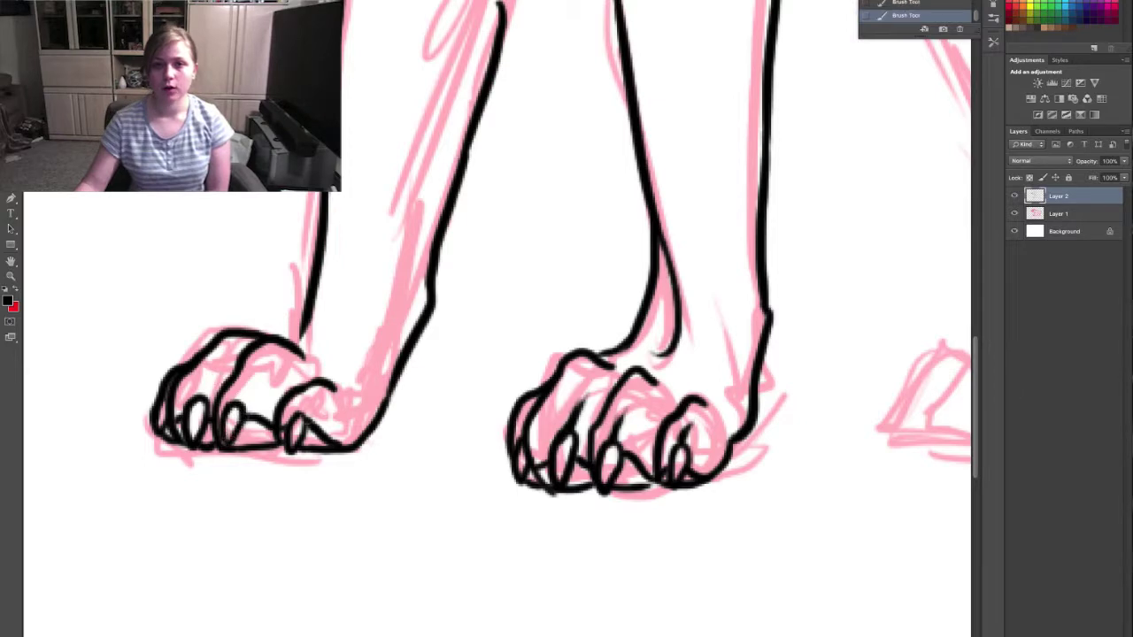
Ink the belly line with fur tufts from the near elbow to the groin.
left_click(10, 262)
mouse_move(525, 180)
left_mouse_down()
mouse_move(369, 468)
mouse_move(341, 461)
left_mouse_up()
left_click_drag(580, 298, 382, 371)
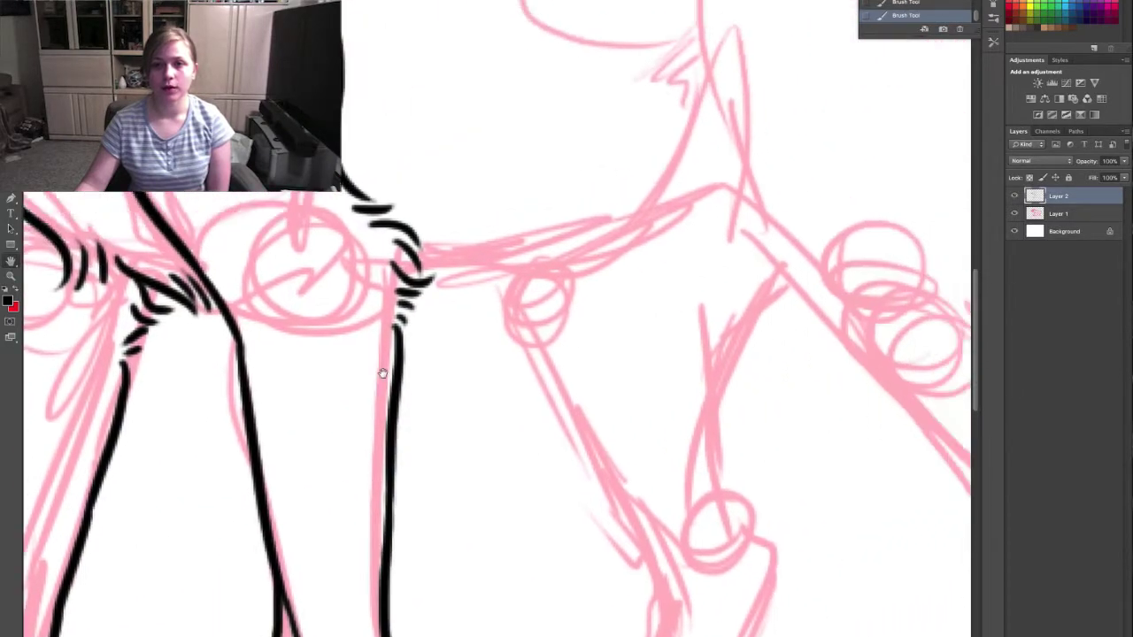
left_click_drag(203, 157, 112, 329)
key("b")
mouse_move(335, 446)
left_mouse_down()
mouse_move(447, 451)
mouse_move(513, 438)
mouse_move(588, 393)
mouse_move(668, 390)
left_mouse_up()
left_click(907, 4)
left_click_drag(583, 398, 684, 463)
Ink the fur strokes along the lower back toward the rump.
left_click_drag(977, 284, 977, 247)
left_click_drag(415, 146, 450, 137)
mouse_move(441, 152)
left_mouse_down()
mouse_move(469, 146)
mouse_move(633, 176)
left_mouse_up()
left_click_drag(647, 197, 686, 193)
Ink the smooth rump curve from the lower back down past the tail base and clean up its start.
mouse_move(675, 204)
left_mouse_down()
mouse_move(715, 215)
mouse_move(908, 337)
mouse_move(925, 402)
mouse_move(700, 212)
mouse_move(926, 418)
left_mouse_up()
left_click(910, 5)
left_click(914, 5)
left_click(917, 6)
scroll(892, 487, "right", 5)
left_click(915, 4)
mouse_move(396, 206)
left_mouse_down()
mouse_move(448, 219)
mouse_move(662, 505)
left_mouse_up()
scroll(972, 303, "down", 3)
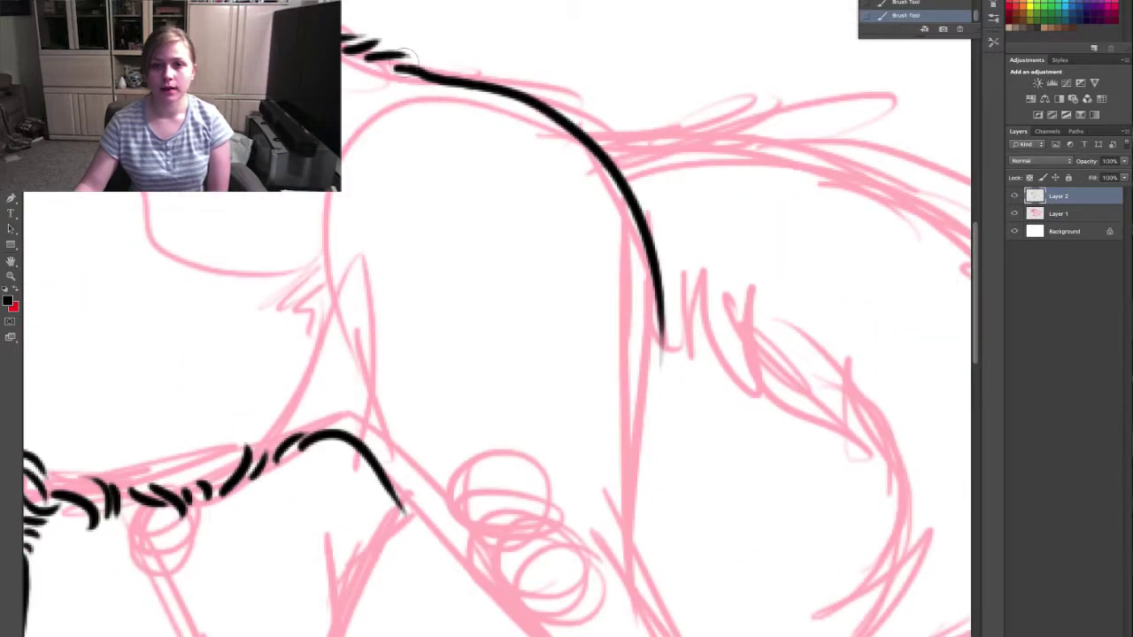
key("e")
scroll(499, 319, "down", 7)
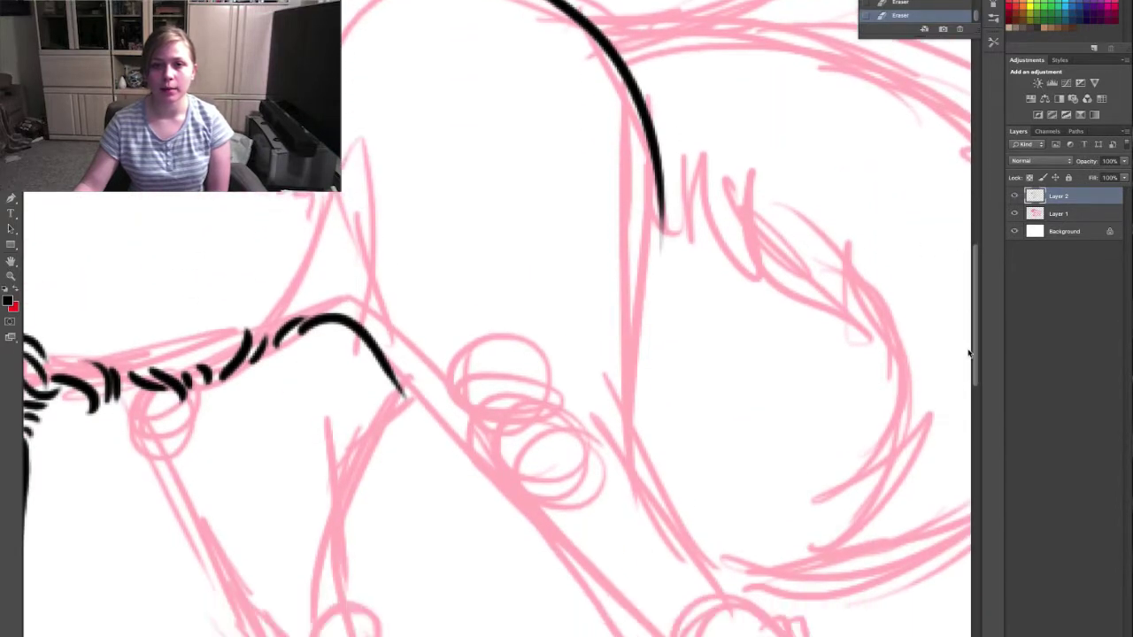
Ink the rear and front contours of the near hind thigh down to the hock, with fur tufts below the rump.
key("b")
mouse_move(661, 16)
left_mouse_down()
mouse_move(653, 60)
mouse_move(777, 409)
left_mouse_up()
left_click_drag(389, 159, 681, 485)
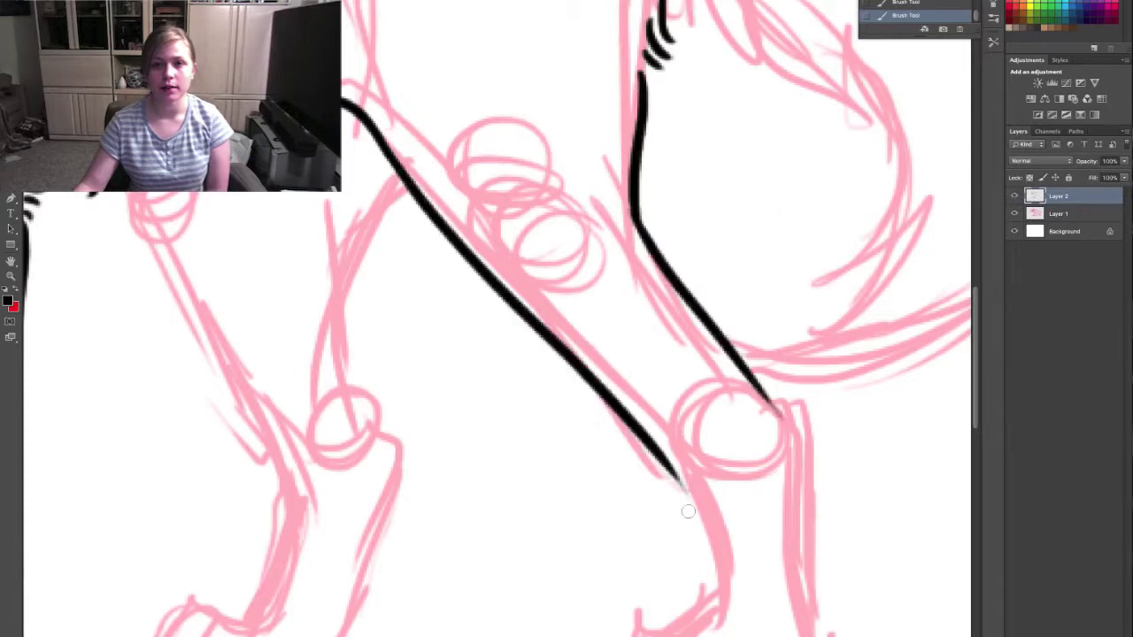
left_click(939, 4)
mouse_move(390, 159)
left_mouse_down()
mouse_move(741, 470)
mouse_move(637, 405)
mouse_move(730, 482)
mouse_move(684, 433)
left_mouse_up()
left_click(916, 4)
key("e")
Ink the front line of the near lower hind leg from the hock to the paw.
scroll(498, 318, "down", 5)
key("b")
mouse_move(663, 212)
left_mouse_down()
mouse_move(716, 334)
mouse_move(663, 430)
left_mouse_up()
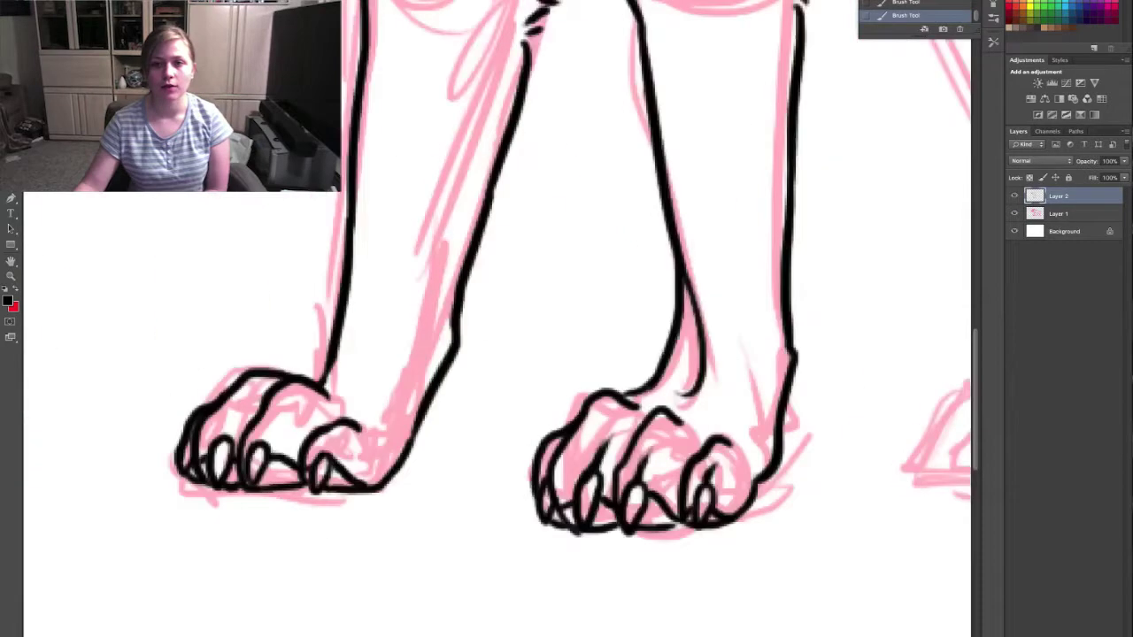
scroll(498, 319, "right", 10)
Ink the main toes of the near hind paw and the rear line of the lower leg from the hock to the heel.
key("e")
mouse_move(632, 432)
left_mouse_down()
mouse_move(678, 423)
mouse_move(659, 538)
left_mouse_up()
left_click_drag(686, 484, 678, 531)
key("ctrl+z")
mouse_move(683, 488)
left_mouse_down()
mouse_move(699, 495)
mouse_move(630, 496)
mouse_move(653, 538)
mouse_move(735, 532)
left_mouse_up()
key("ctrl+z")
mouse_move(751, 450)
left_mouse_down()
mouse_move(747, 531)
mouse_move(769, 517)
mouse_move(754, 497)
left_mouse_up()
left_click(931, 3)
mouse_move(736, 530)
left_mouse_down()
mouse_move(754, 534)
mouse_move(798, 474)
left_mouse_up()
mouse_move(727, 157)
left_mouse_down()
mouse_move(783, 273)
mouse_move(802, 496)
left_mouse_up()
Ink the claws and outermost toe of the near hind paw, erasing overlapping lines.
key("e")
mouse_move(589, 485)
left_mouse_down()
mouse_move(611, 566)
mouse_move(609, 531)
left_mouse_up()
key("b")
key("ctrl+z")
left_click_drag(608, 483, 616, 535)
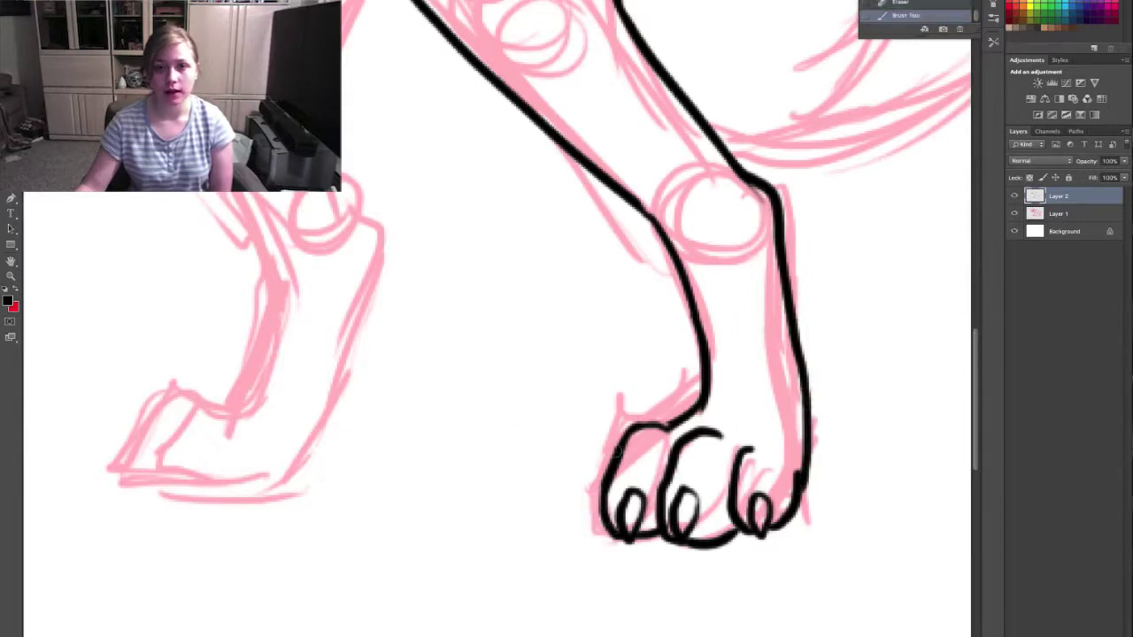
left_click_drag(619, 448, 585, 531)
left_click_drag(690, 485, 715, 513)
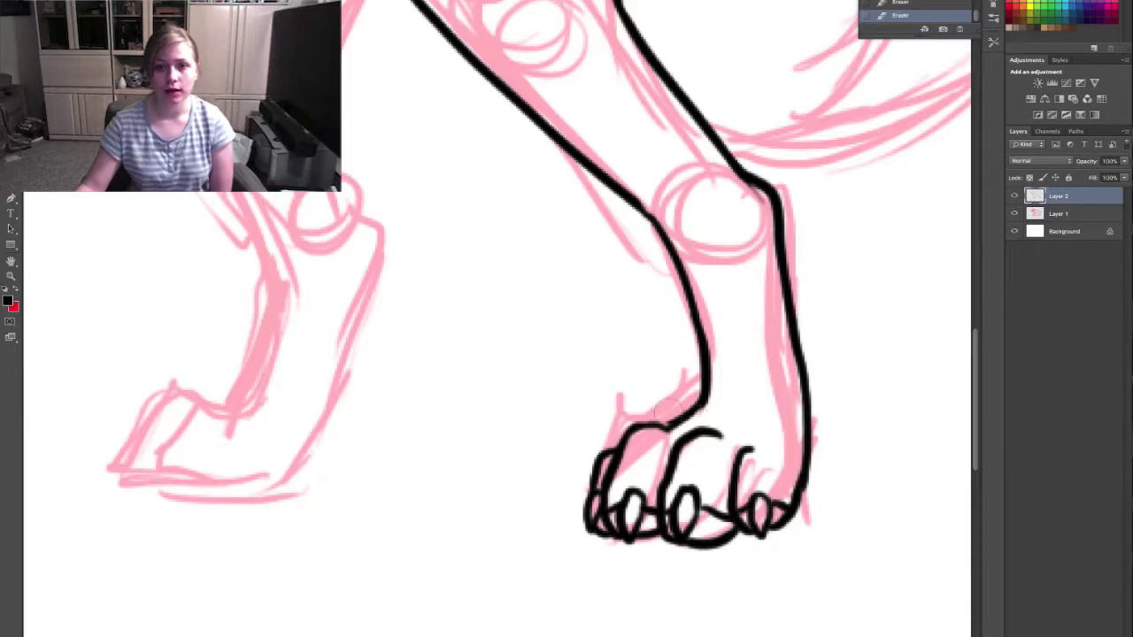
Ink the tendon detail with small dots inside the near hind hock and short creases above the paw's claws.
mouse_move(732, 197)
left_mouse_down()
mouse_move(754, 216)
mouse_move(761, 255)
left_mouse_up()
left_click(728, 189)
left_click(722, 183)
scroll(699, 414, "up", 3)
scroll(699, 414, "down", 5)
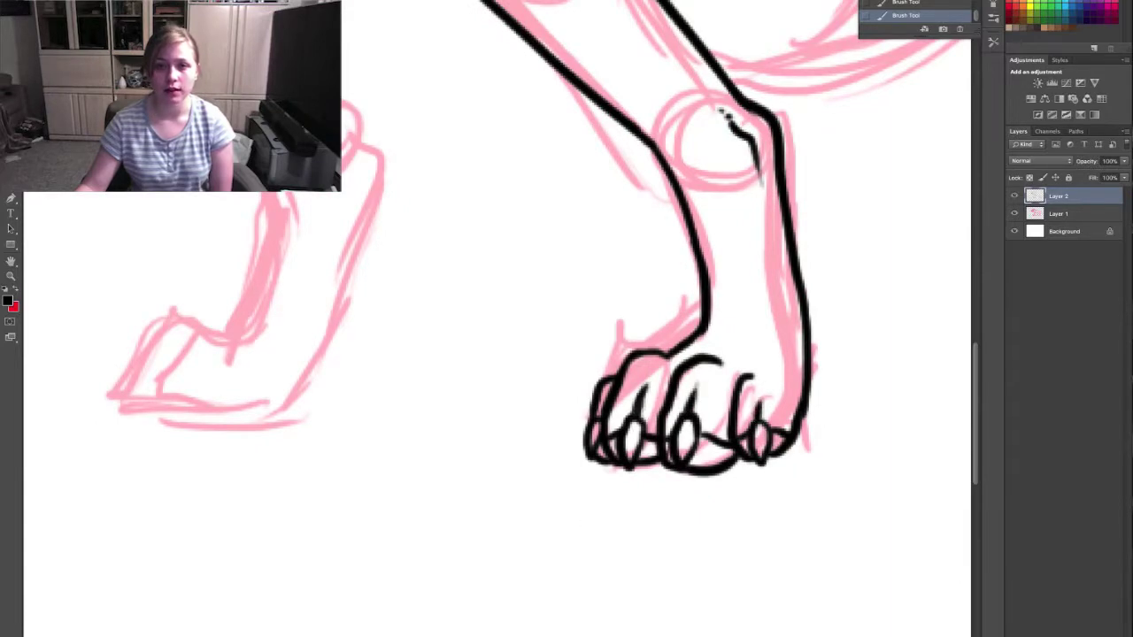
Ink the front and rear contours of the far hind leg around the hock, undoing the stray last stroke.
scroll(496, 318, "right", 5)
scroll(495, 318, "left", 6)
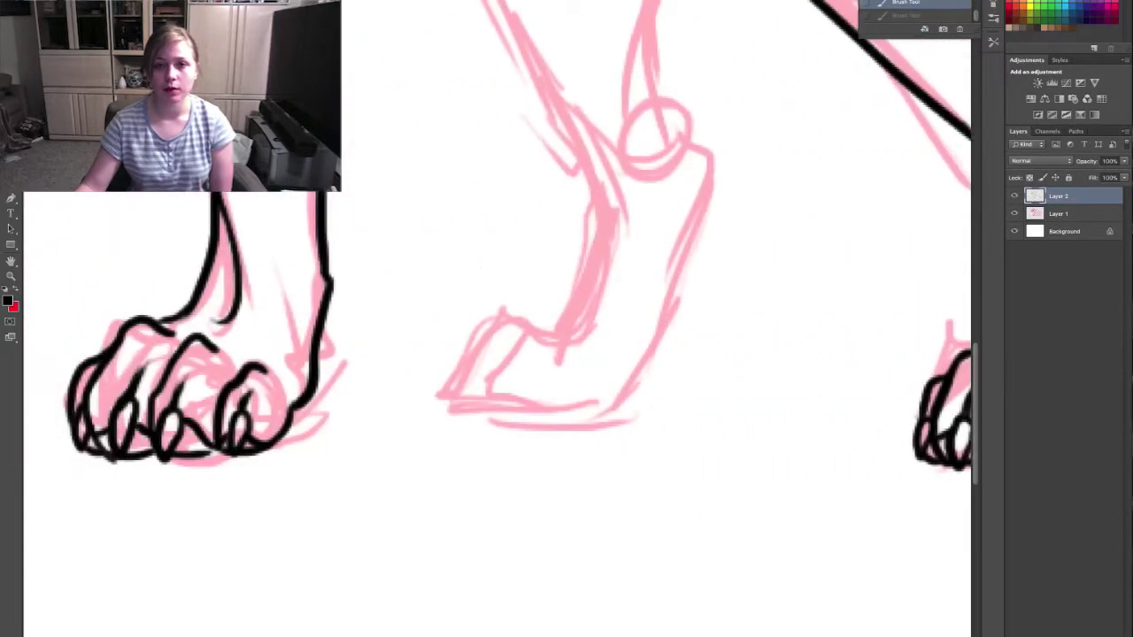
scroll(585, 463, "right", 2)
scroll(585, 464, "up", 4)
left_click_drag(228, 193, 330, 347)
mouse_move(446, 67)
left_mouse_down()
mouse_move(403, 330)
mouse_move(396, 295)
left_mouse_up()
key("b")
left_click_drag(393, 285, 411, 465)
key("ctrl+z")
Ink the far hind leg's front line down over the foot to the first toe and its claw.
mouse_move(310, 320)
left_mouse_down()
mouse_move(309, 512)
mouse_move(320, 487)
mouse_move(265, 503)
mouse_move(196, 584)
left_mouse_up()
left_click_drag(276, 528, 218, 591)
left_click_drag(234, 552, 223, 593)
left_click(904, 3)
left_click_drag(295, 361, 285, 274)
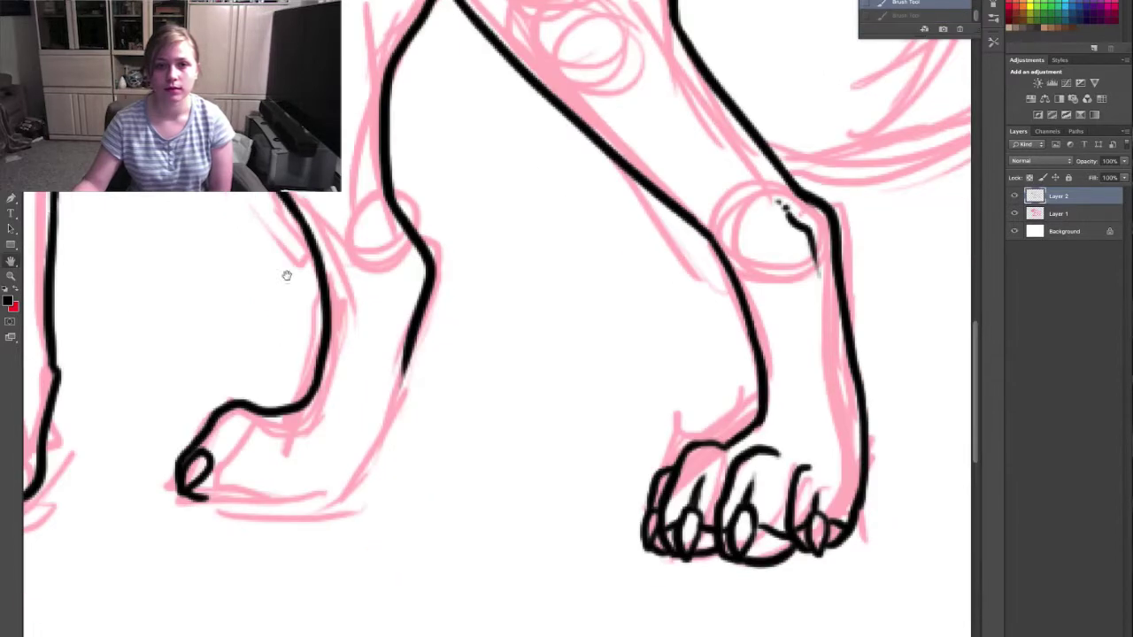
Ink the second toe and claw of the far hind paw, its sole, and the rear line down to the heel.
mouse_move(285, 437)
left_mouse_down()
mouse_move(237, 466)
mouse_move(228, 499)
left_mouse_up()
left_click_drag(228, 501, 338, 508)
mouse_move(406, 366)
left_mouse_down()
mouse_move(370, 482)
mouse_move(331, 511)
mouse_move(407, 358)
left_mouse_up()
key("ctrl+z")
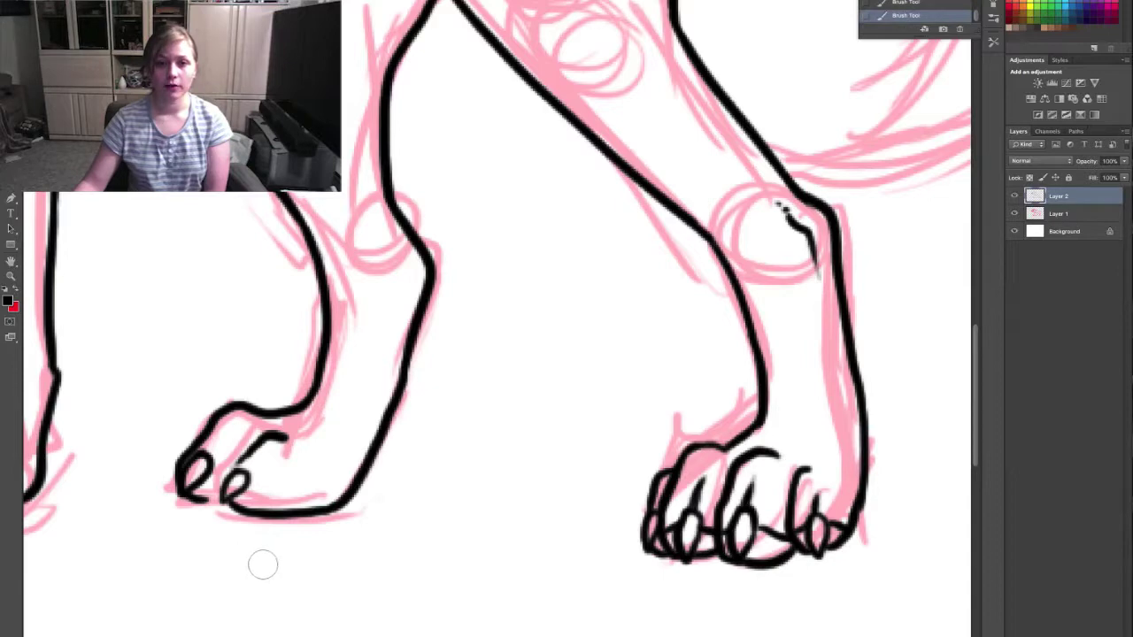
Erase overlapping lines around the far hind paw's claws and ink the creases above them.
left_click_drag(204, 506, 197, 516)
mouse_move(214, 454)
left_mouse_down()
mouse_move(192, 513)
mouse_move(204, 460)
left_mouse_up()
key("b")
key("e")
mouse_move(184, 503)
left_mouse_down()
mouse_move(182, 460)
mouse_move(195, 491)
mouse_move(172, 498)
mouse_move(204, 461)
left_mouse_up()
key("b")
Ink the undersides of the far hind paw's toes and erase the overlapping sole line.
scroll(224, 426, "left", 5)
key("ctrl+z")
left_click_drag(388, 457, 384, 457)
mouse_move(375, 497)
left_mouse_down()
mouse_move(404, 464)
mouse_move(389, 458)
mouse_move(485, 510)
left_mouse_up()
mouse_move(387, 502)
left_mouse_down()
mouse_move(387, 514)
mouse_move(412, 510)
left_mouse_up()
key("b")
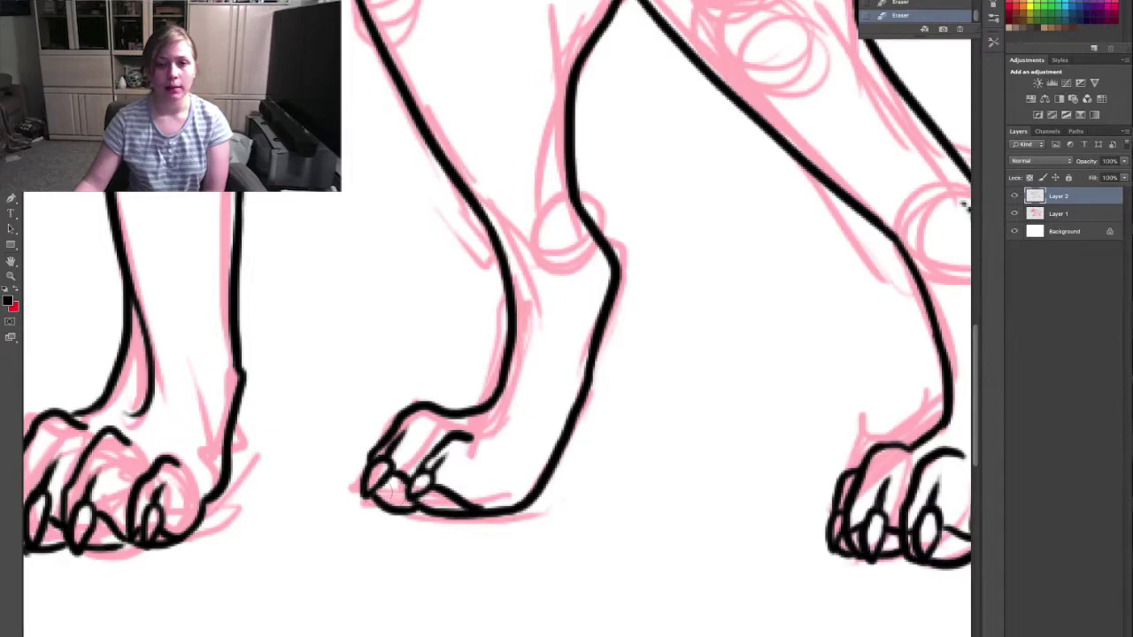
Ink an outermost toe with its claw at the front of the far hind paw.
left_click_drag(405, 485, 435, 472)
mouse_move(413, 406)
left_mouse_down()
mouse_move(357, 446)
mouse_move(349, 481)
mouse_move(368, 450)
left_mouse_up()
key("ctrl+z")
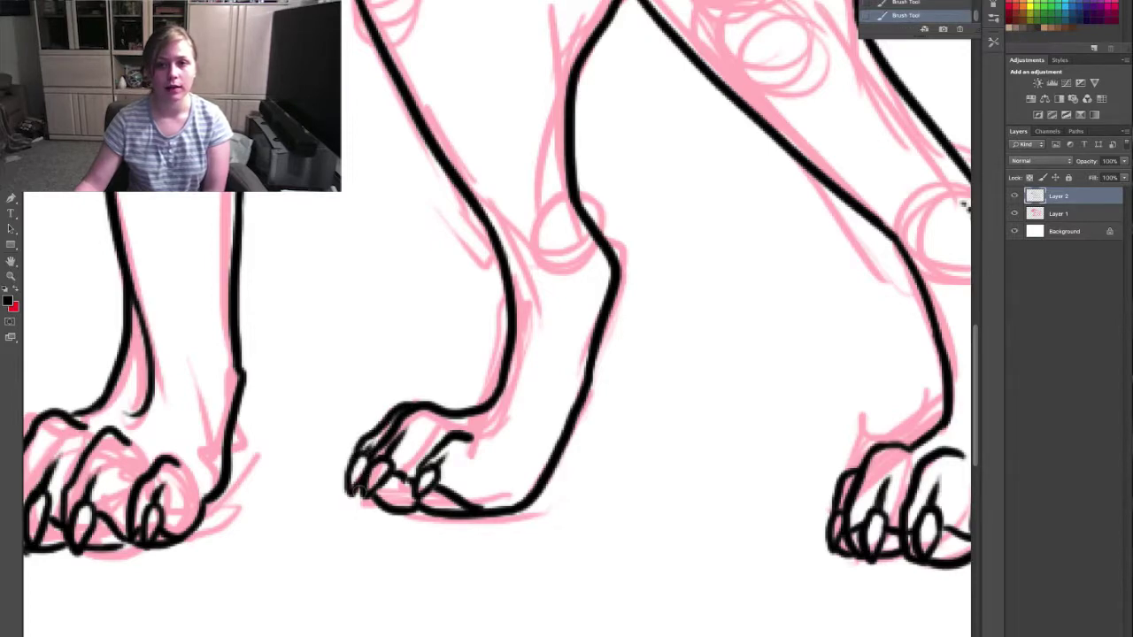
left_click_drag(354, 492, 386, 508)
Ink the tendon line in the far hind hock and strengthen the near hock's tendon line and dots.
left_click_drag(567, 283, 277, 340)
left_click_drag(278, 285, 292, 343)
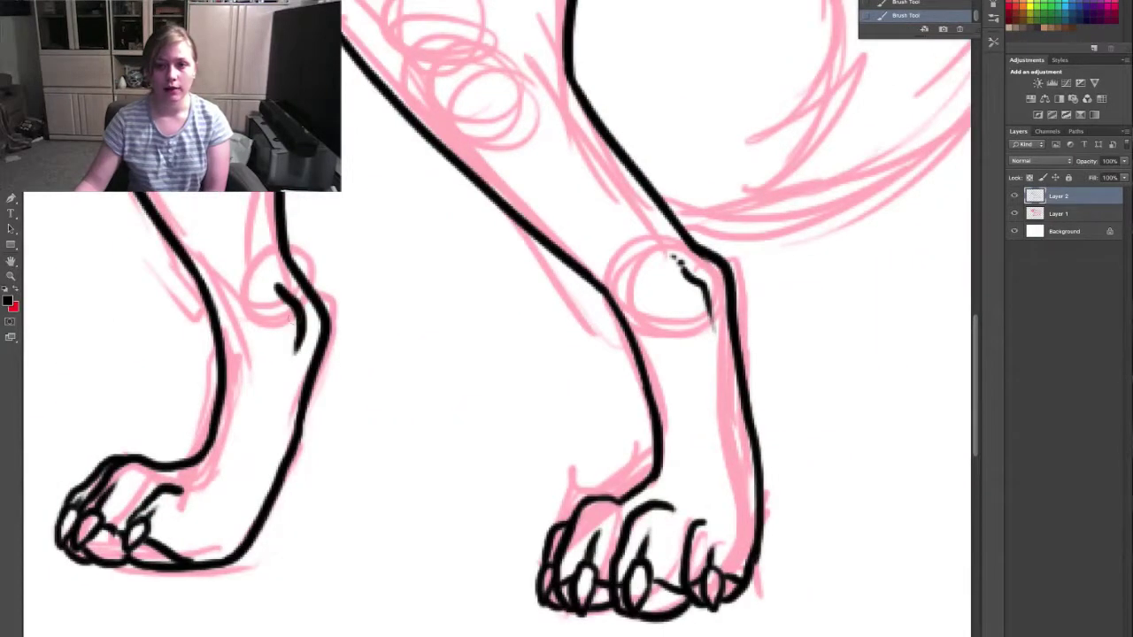
left_click_drag(700, 264, 716, 328)
key("b")
left_click(716, 342)
left_click(679, 266)
left_click(671, 256)
Ink the curved flank line between the ribs and the near thigh, with short fur strokes at its ends.
key("z")
left_click_drag(670, 261, 551, 265)
key("ctrl+minus")
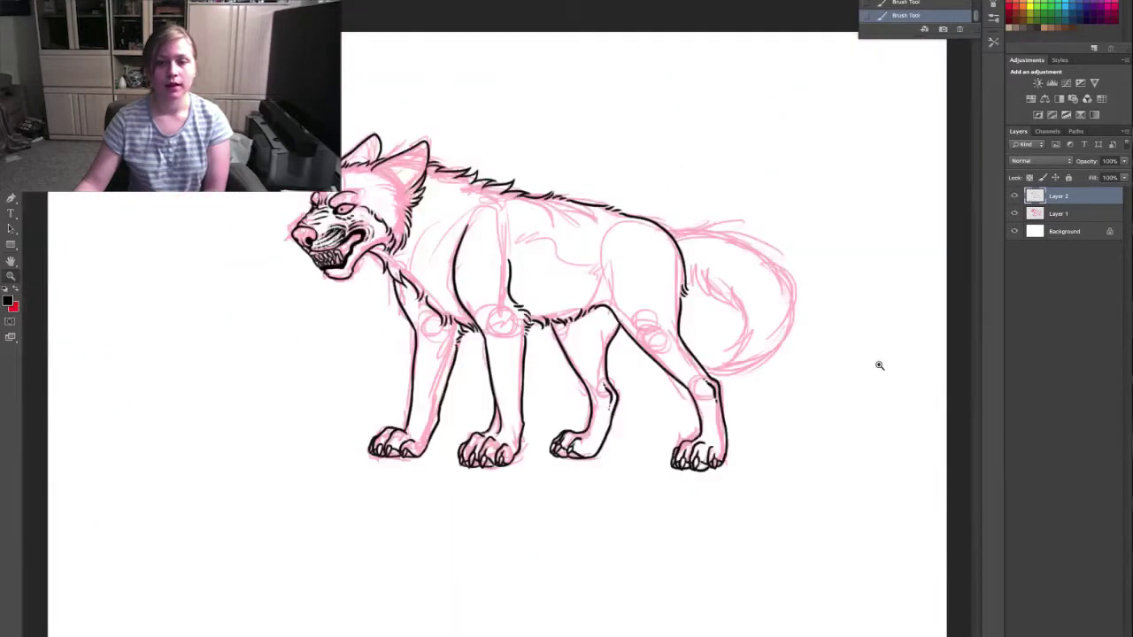
left_click(829, 234)
mouse_move(98, 214)
left_mouse_down()
mouse_move(133, 206)
mouse_move(279, 259)
left_mouse_up()
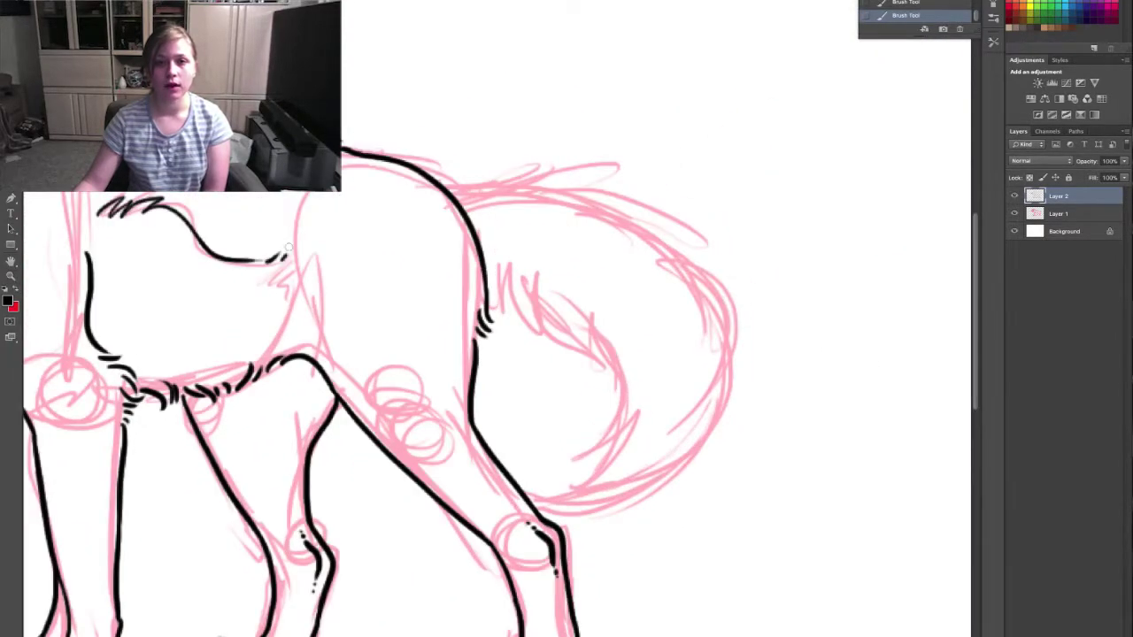
Ink the tail's upper outer edge from the rump around the curve with pointed fur tufts, redoing faulty strokes.
left_click_drag(786, 460, 813, 460)
key("b")
mouse_move(352, 119)
left_mouse_down()
mouse_move(414, 94)
mouse_move(452, 103)
mouse_move(449, 118)
left_mouse_up()
key("ctrl+z")
left_click_drag(462, 121, 500, 110)
left_click_drag(485, 123, 585, 107)
left_click_drag(550, 143, 649, 165)
mouse_move(614, 176)
left_mouse_down()
mouse_move(705, 236)
mouse_move(727, 306)
left_mouse_up()
key("ctrl+z")
left_click_drag(700, 263, 714, 374)
Ink the tail's inner edge with fur tufts from below the rump and the contour of its lower end.
left_click_drag(407, 230, 462, 305)
left_click_drag(451, 257, 509, 334)
mouse_move(497, 276)
left_mouse_down()
mouse_move(566, 386)
mouse_move(487, 454)
mouse_move(536, 460)
left_mouse_up()
mouse_move(447, 467)
left_mouse_down()
mouse_move(540, 485)
mouse_move(517, 515)
mouse_move(643, 478)
left_mouse_up()
Ink fur tufts along the tail's lower outer curve to close the outline, undoing the last stray stroke.
left_click_drag(625, 517, 654, 453)
left_click_drag(655, 498, 679, 423)
left_click_drag(705, 285, 707, 395)
key("b")
mouse_move(710, 317)
left_mouse_down()
mouse_move(706, 394)
mouse_move(721, 424)
left_mouse_up()
left_click_drag(702, 426, 694, 384)
mouse_move(694, 457)
left_mouse_down()
mouse_move(679, 411)
mouse_move(676, 441)
left_mouse_up()
key("ctrl+z")
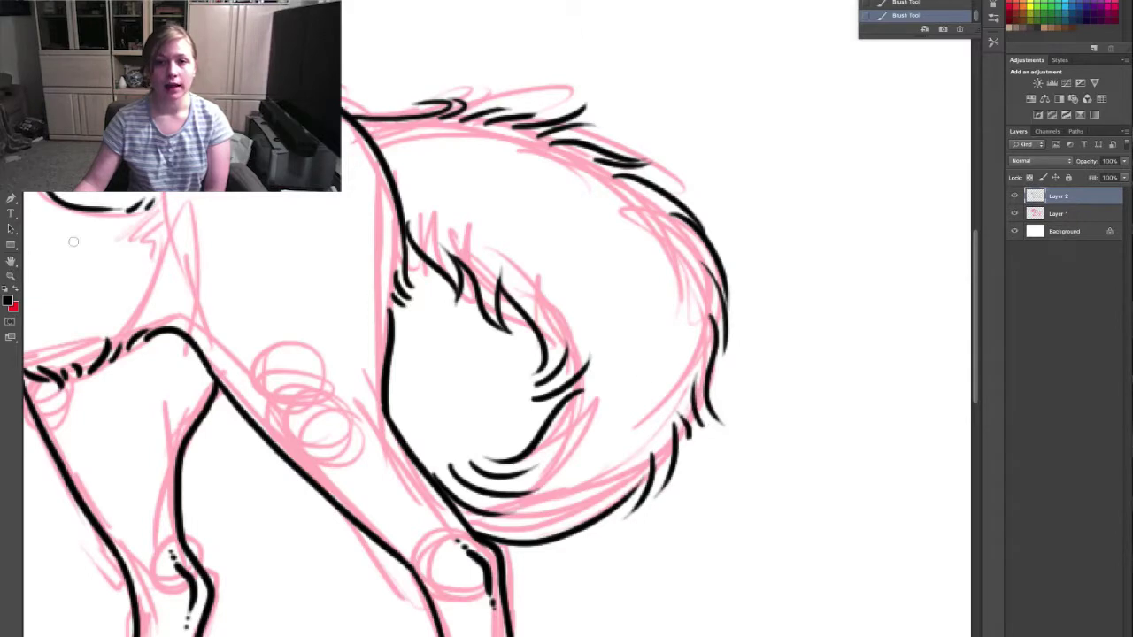